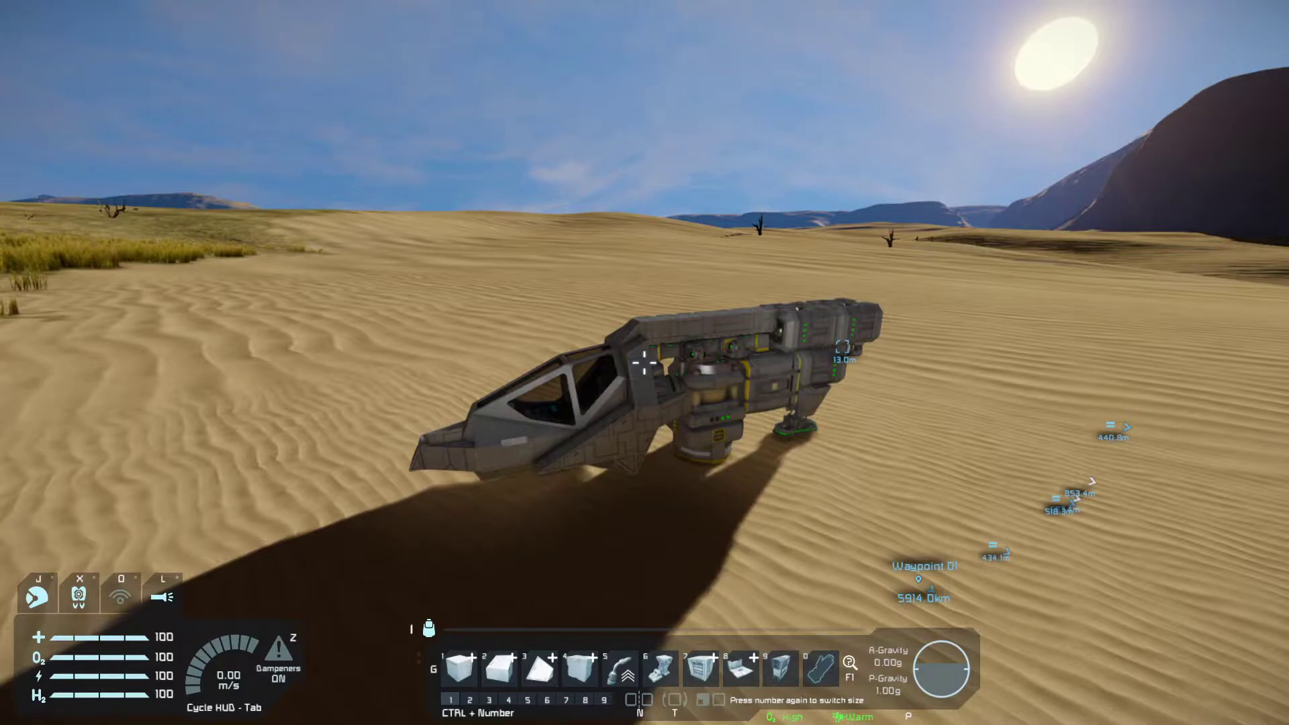
Check the saved 2 W1NG Prototype _2 ship in the blueprint list and close the list.
key(F10)
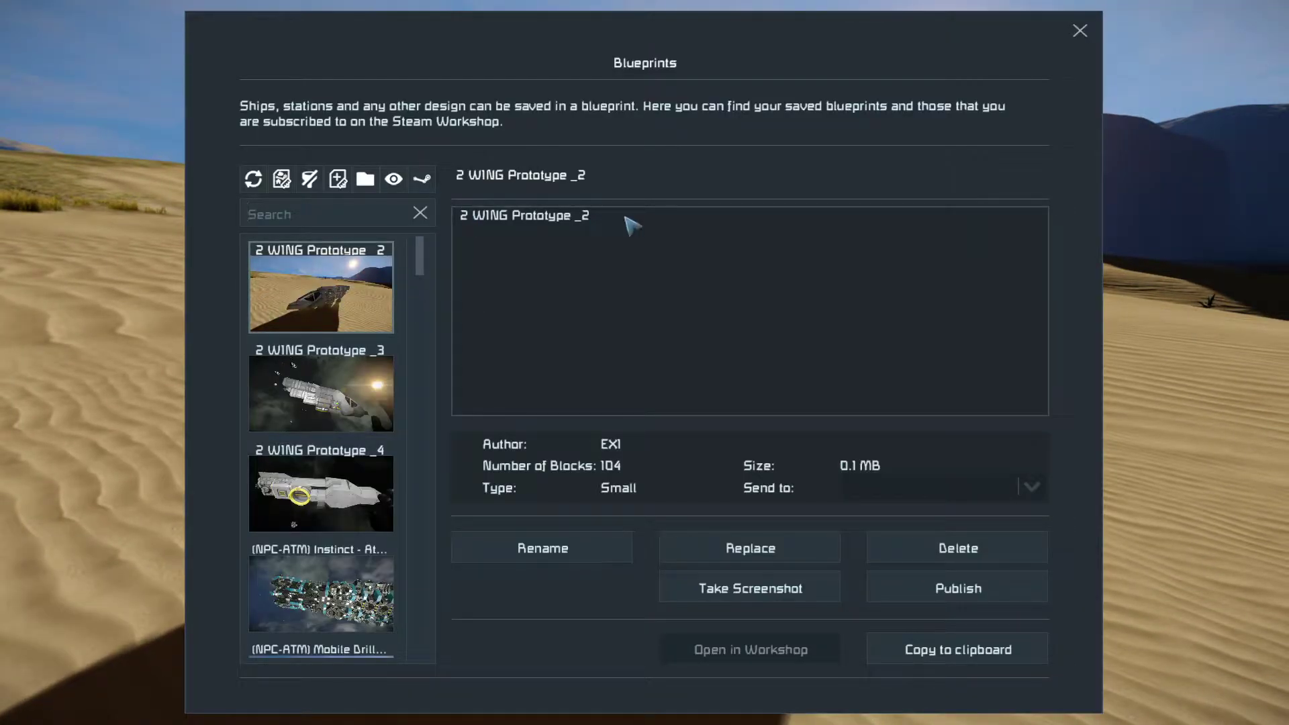
key(Escape)
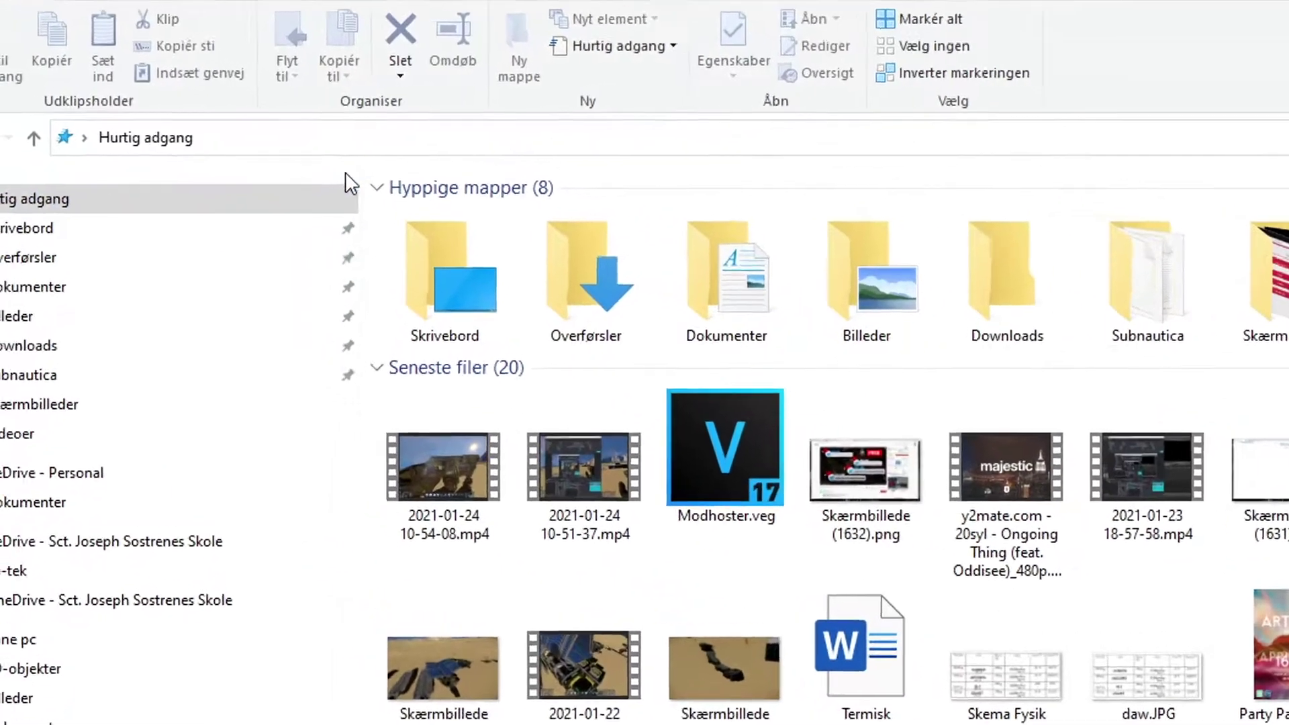
In File Explorer, go to the folder %appdata%/spaceengineers.
click(318, 133)
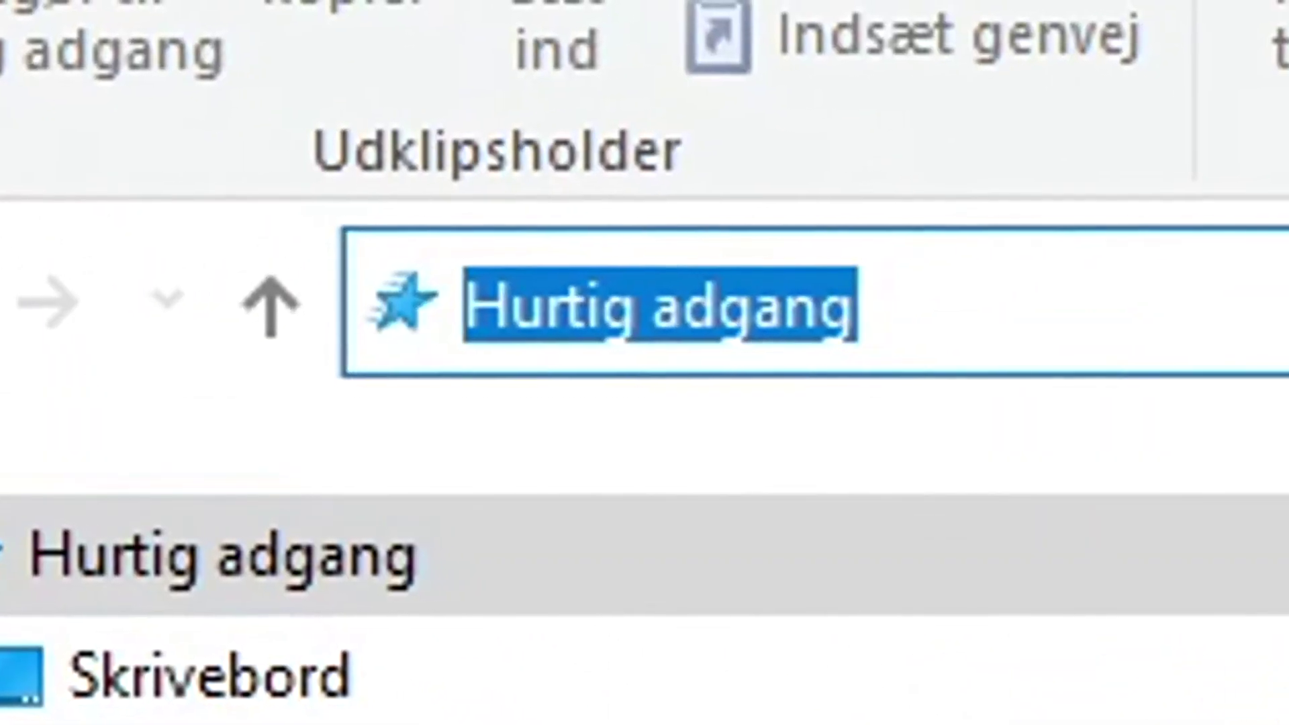
text(%appda)
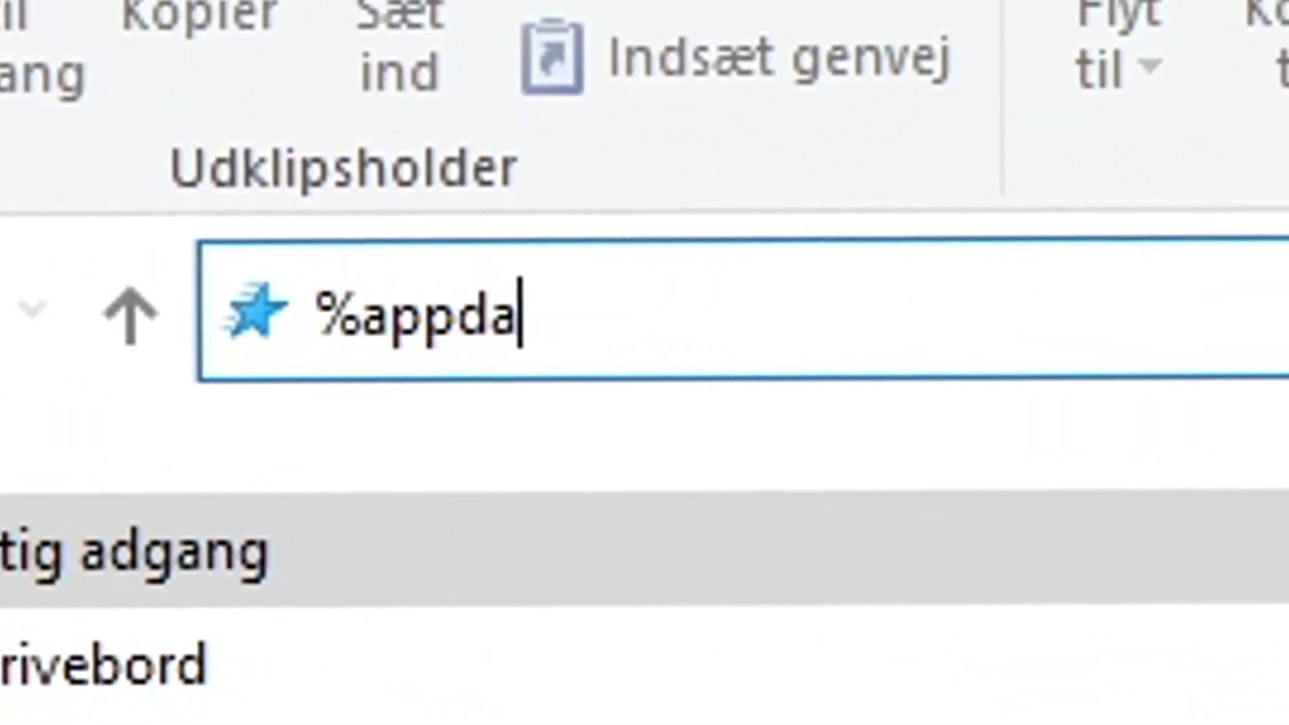
text(ta%/såace)
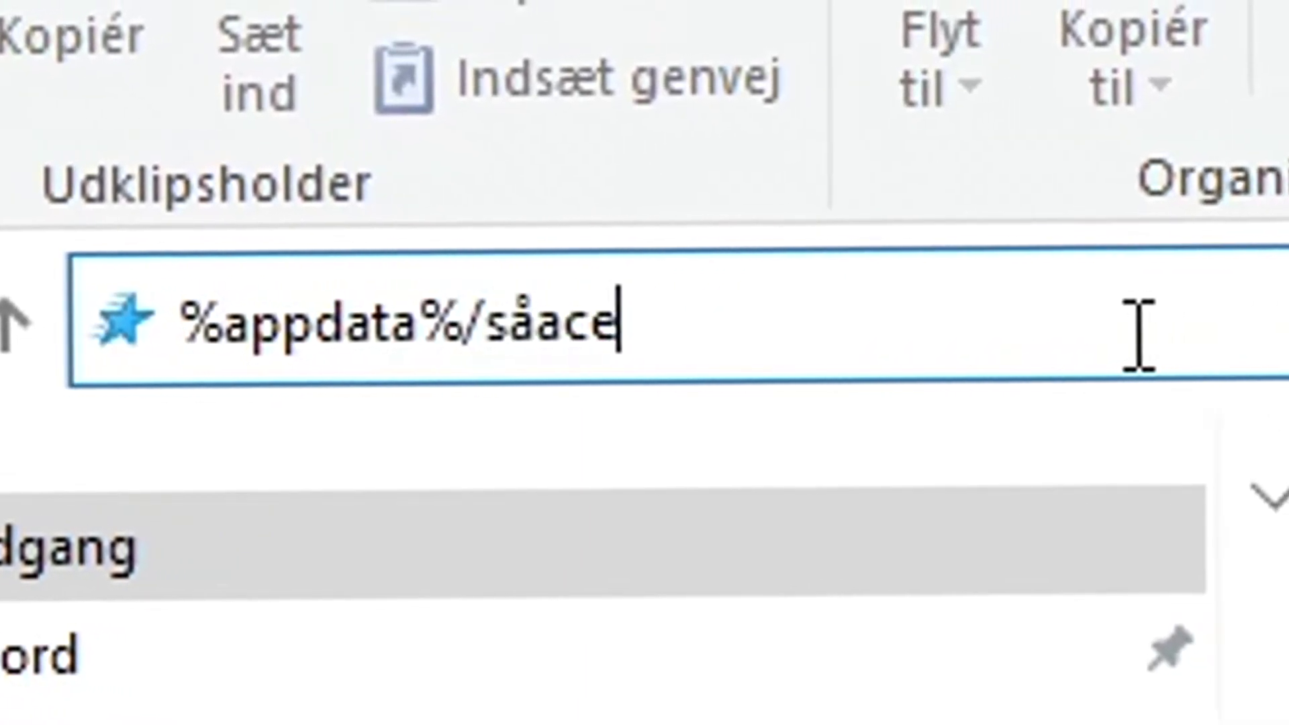
key(BackSpace)
key(BackSpace)
key(BackSpace)
key(BackSpace)
text(paceen)
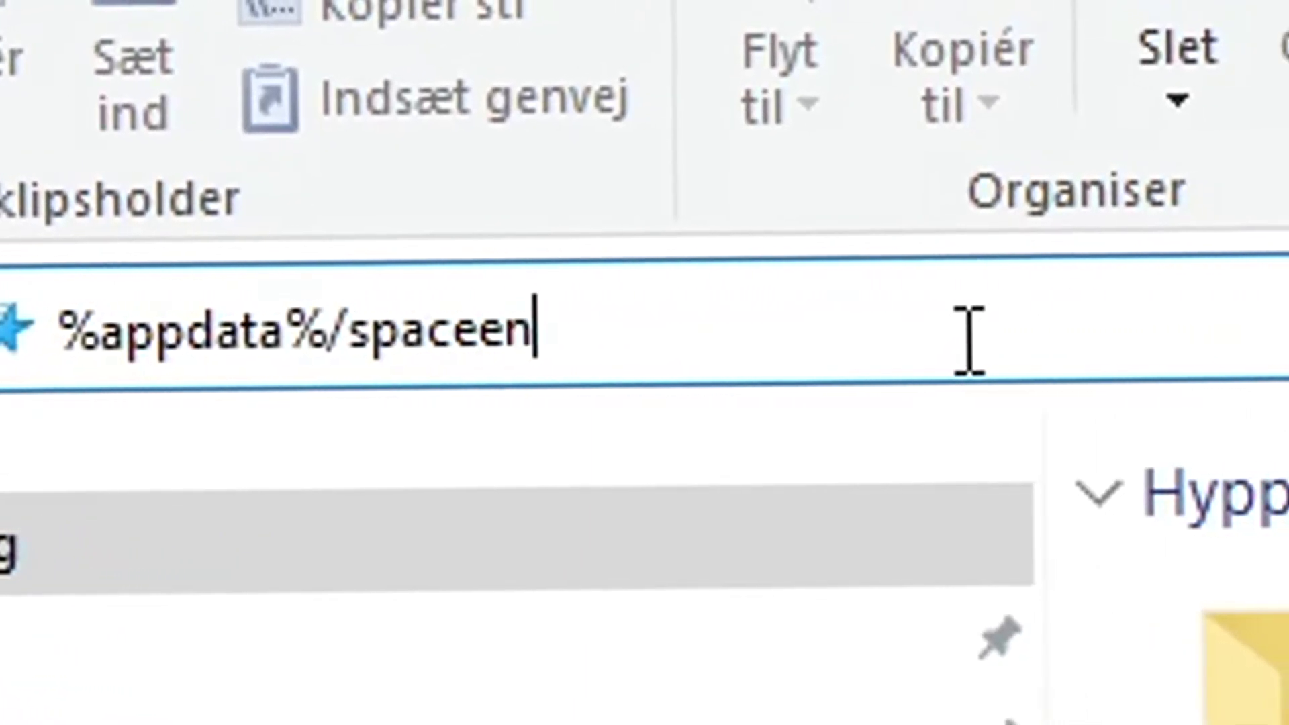
text(gineers)
key(Return)
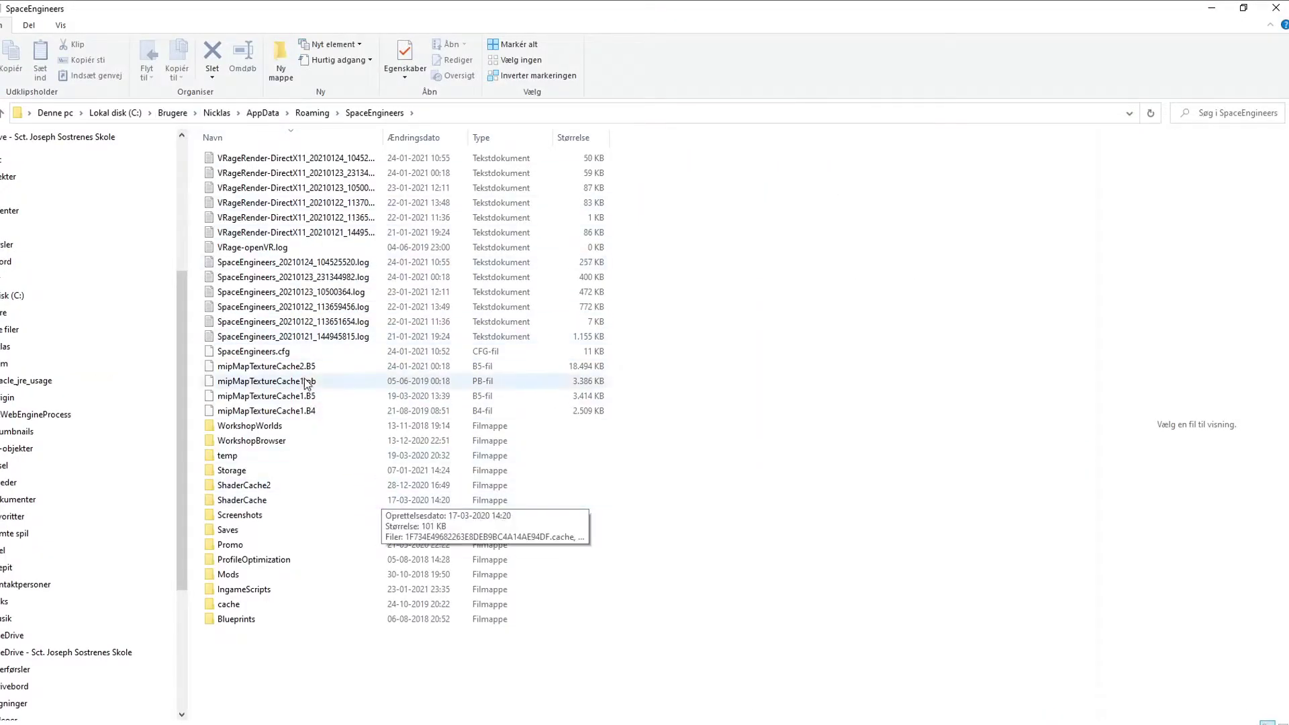
Open the 2 W1NG Prototype _2 folder inside the local Blueprints folder.
double_click(247, 617)
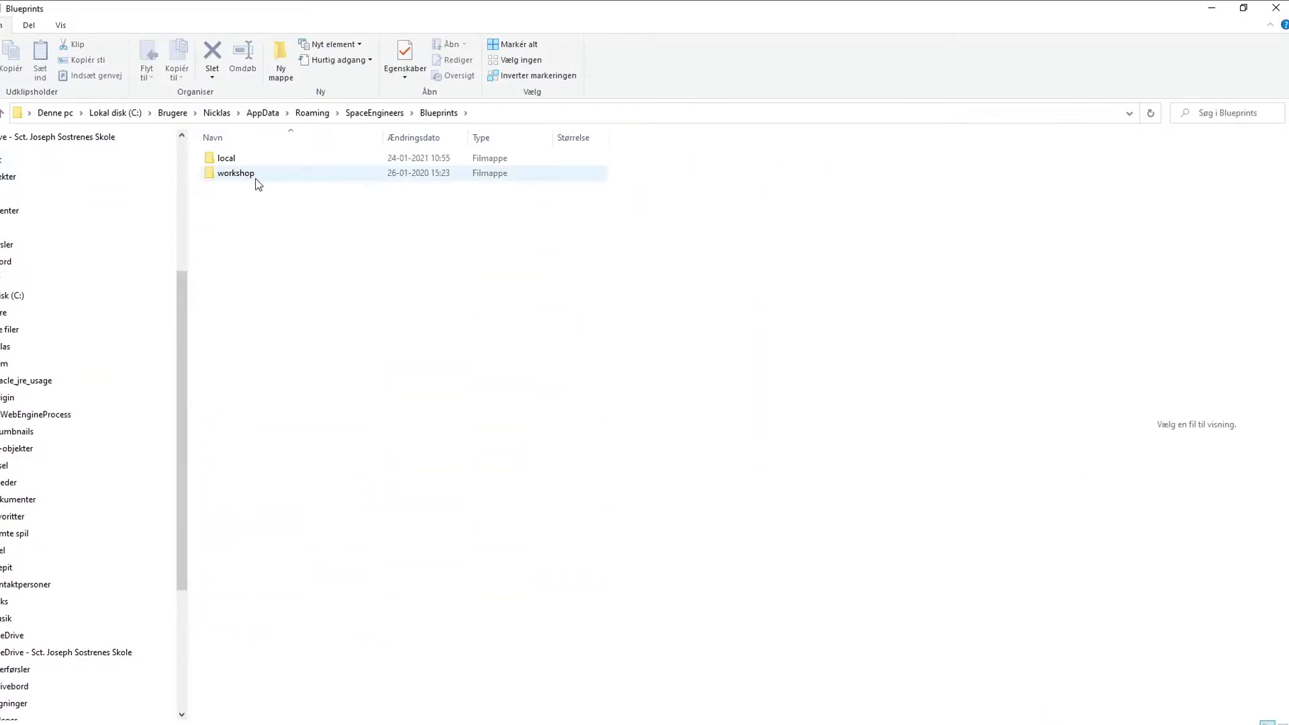
double_click(252, 157)
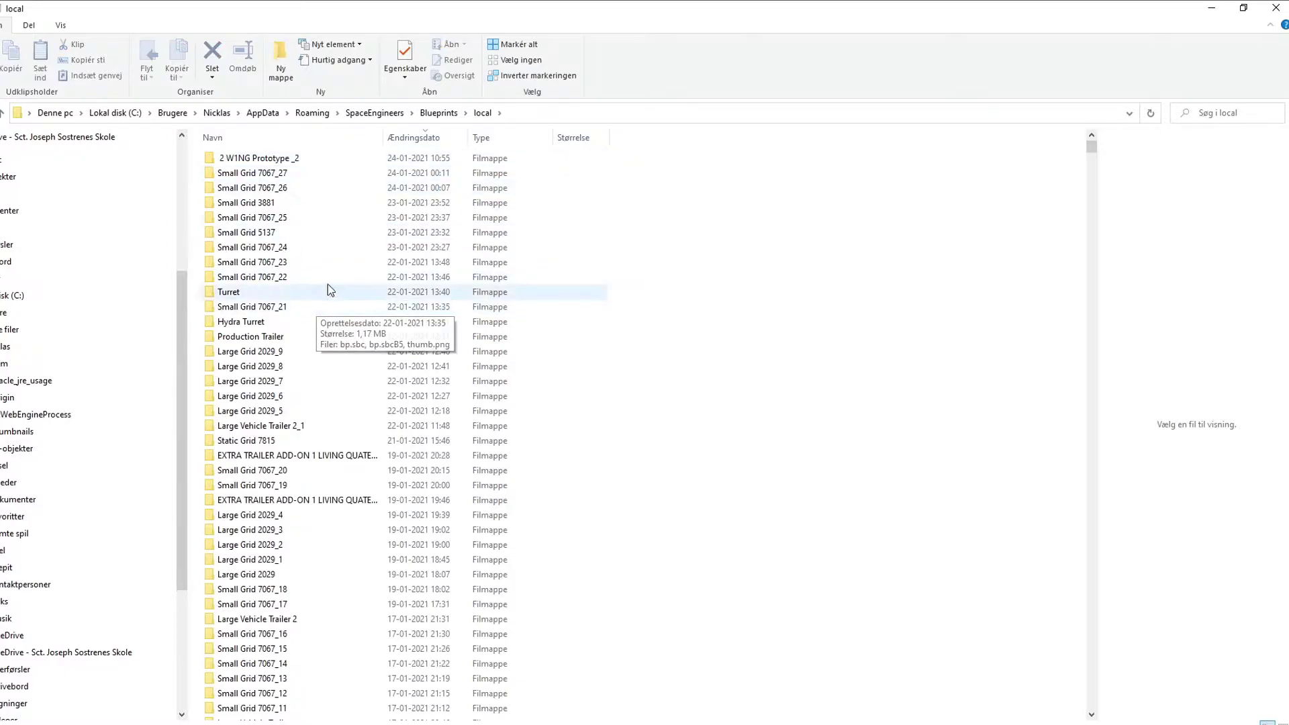
double_click(300, 161)
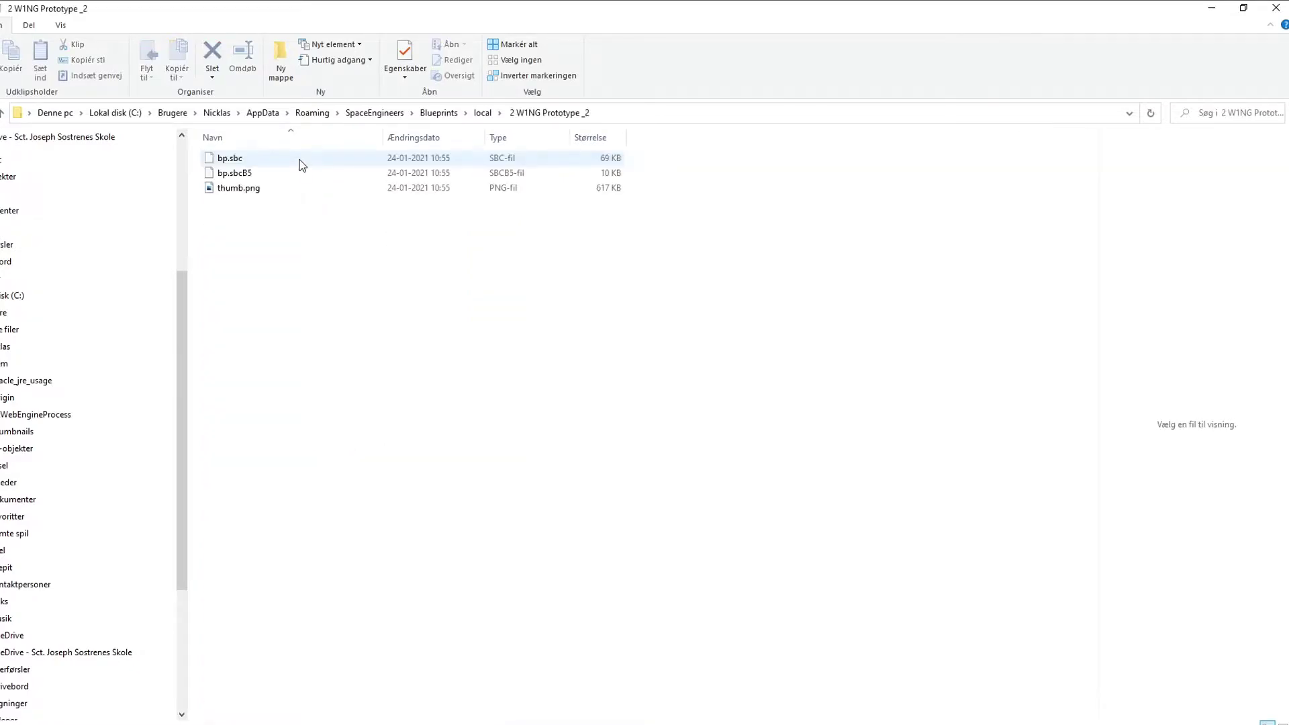
Create a ZIP archive named How to upload to mod.io in the blueprint folder.
right_click(291, 268)
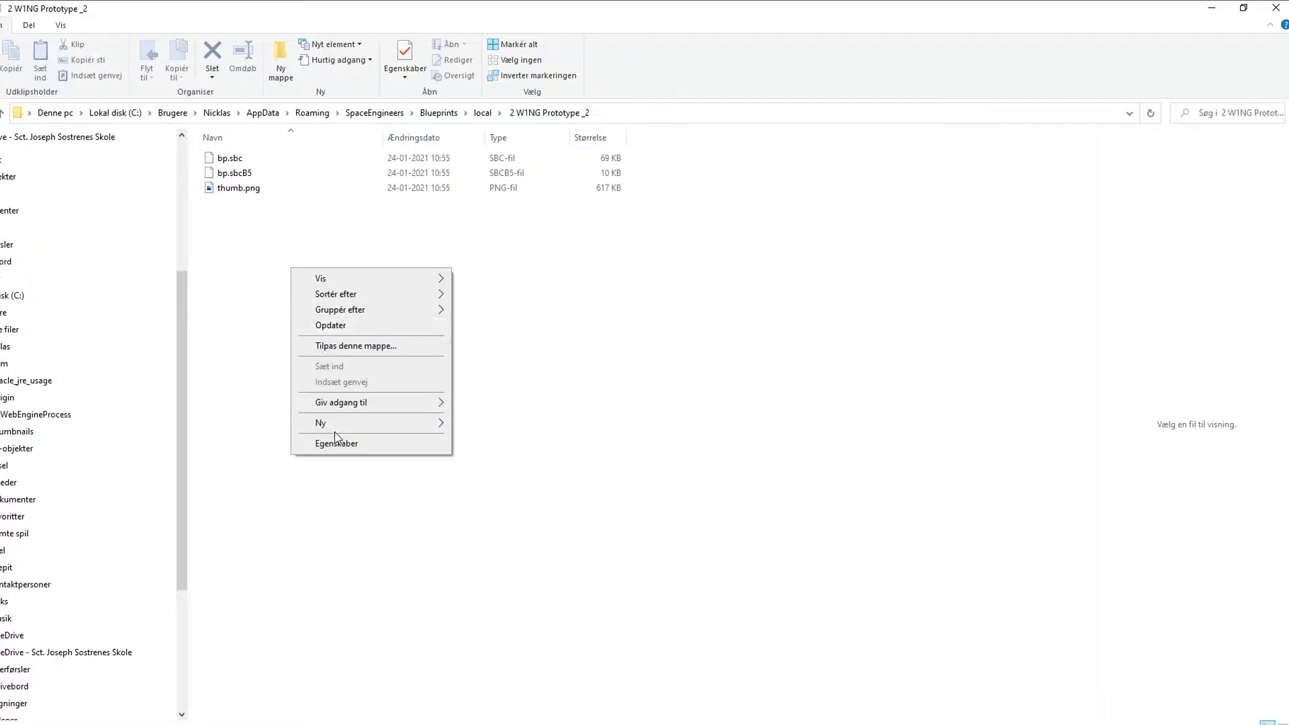
mouse_move(356, 424)
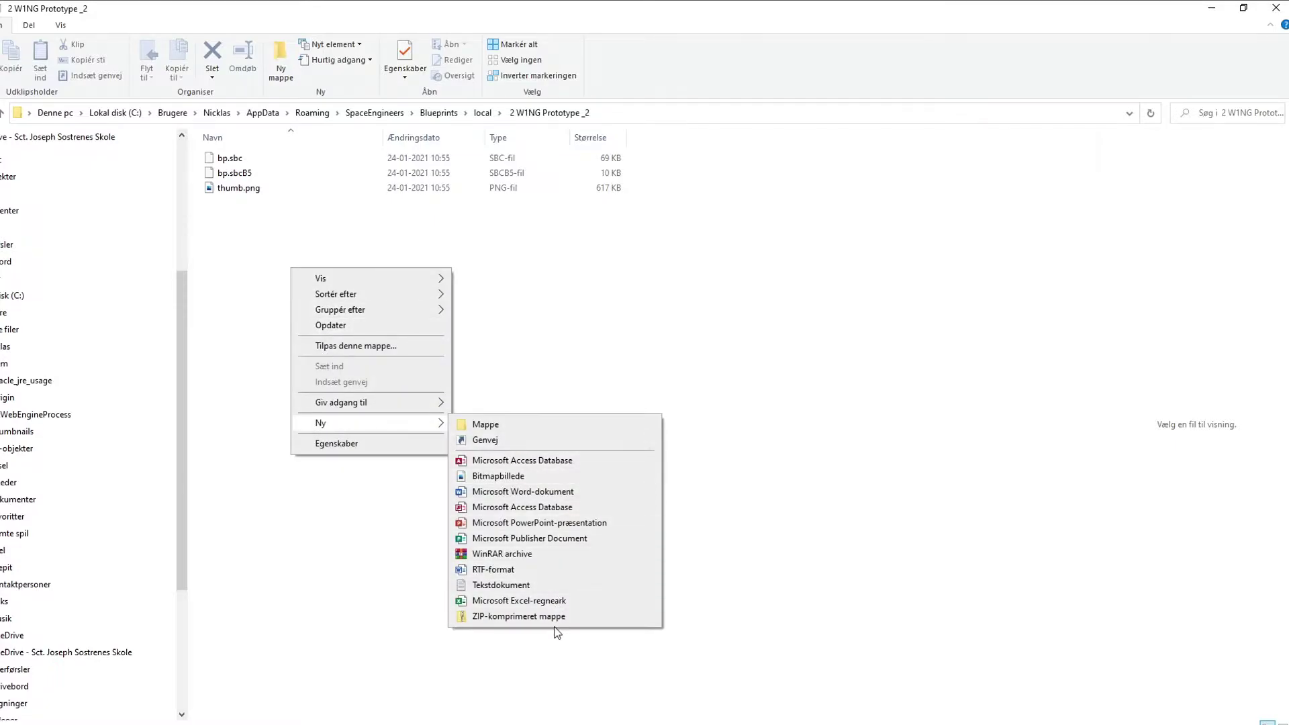
click(518, 616)
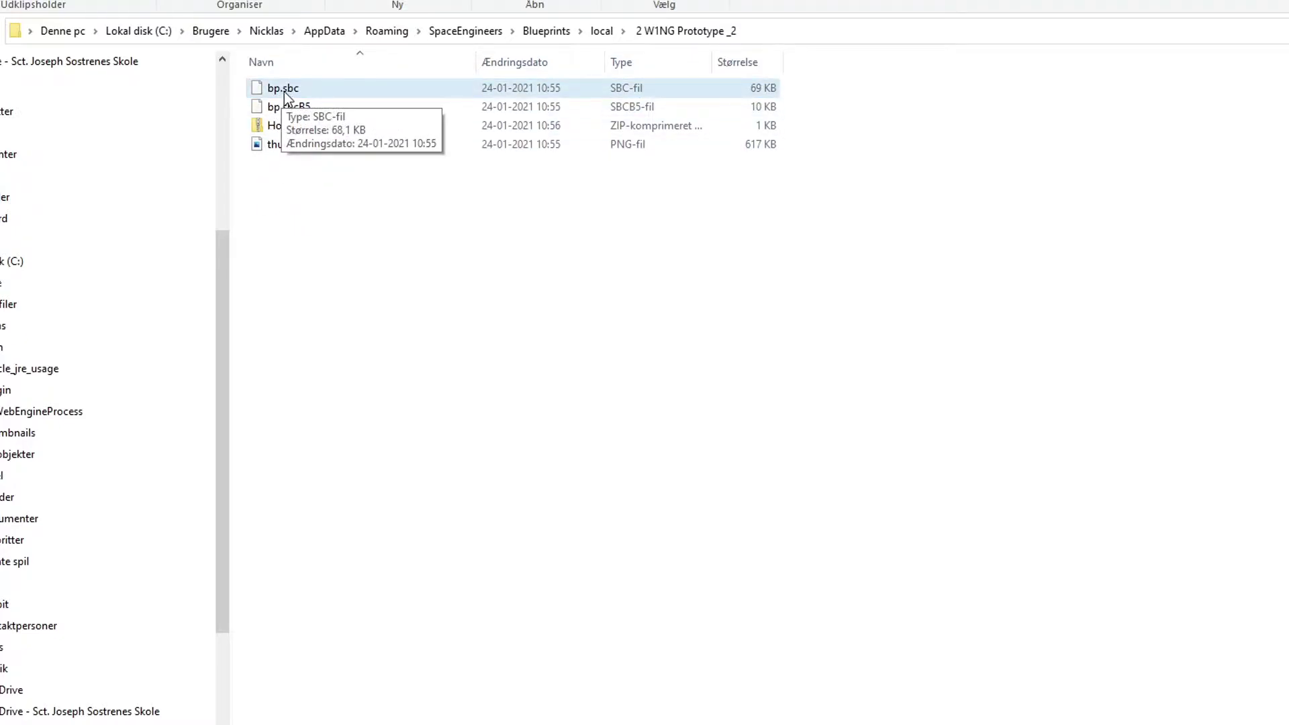
Add bp.sbc and thumb.png to How to upload to mod.io.zip and check the archive's contents.
click(321, 87)
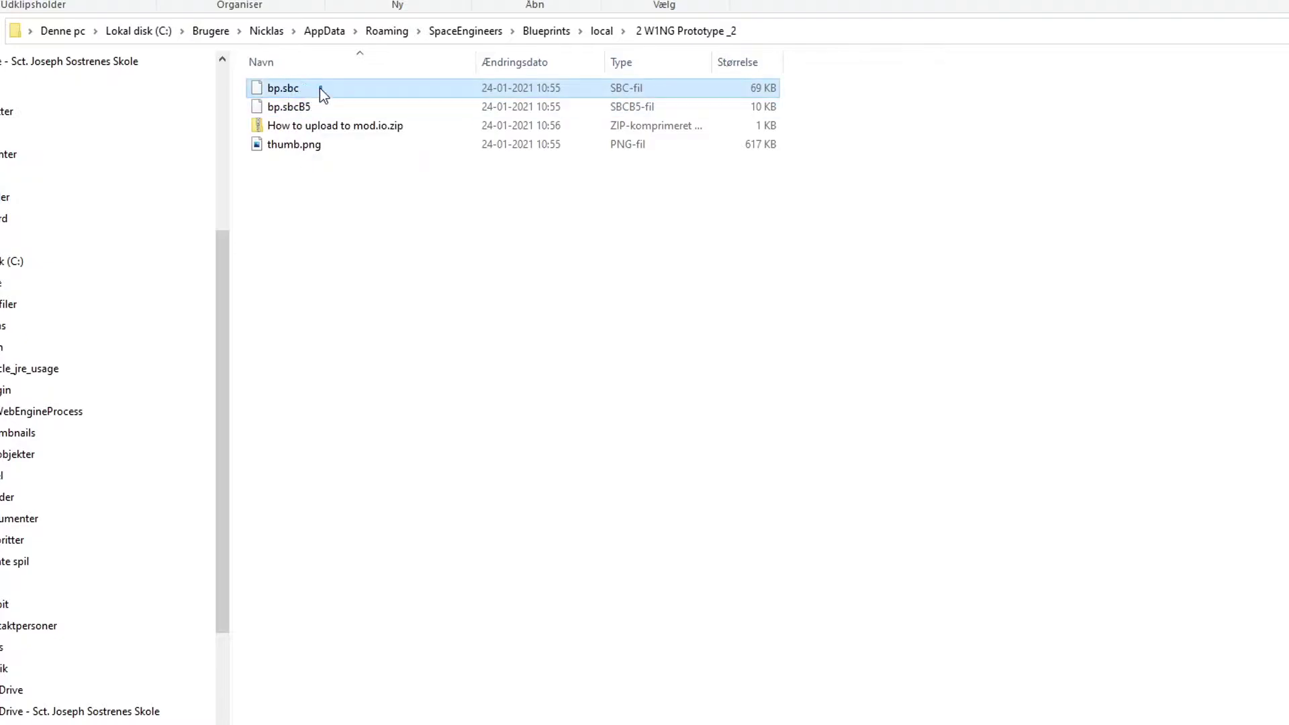
drag(296, 84, 350, 122)
double_click(351, 127)
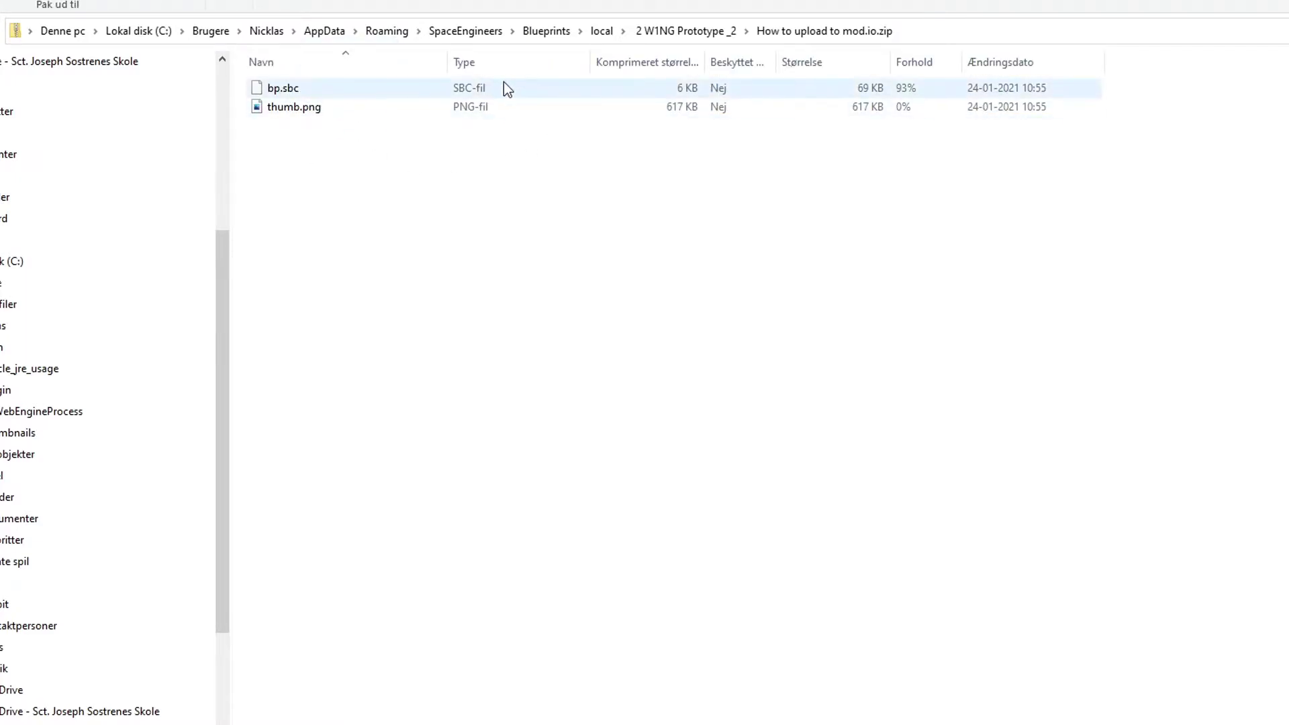
click(698, 32)
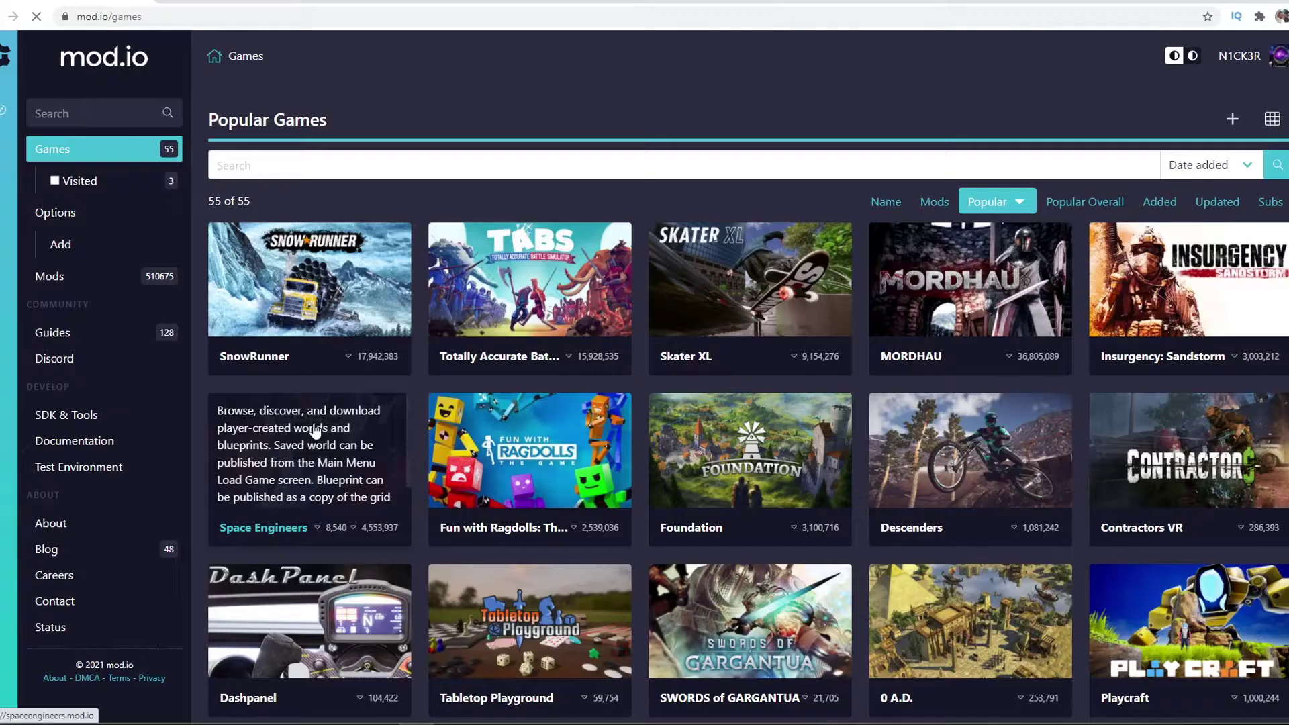
On mod.io, start a new Space Engineers item named Whatever Fighter with the summary 12234.
click(311, 430)
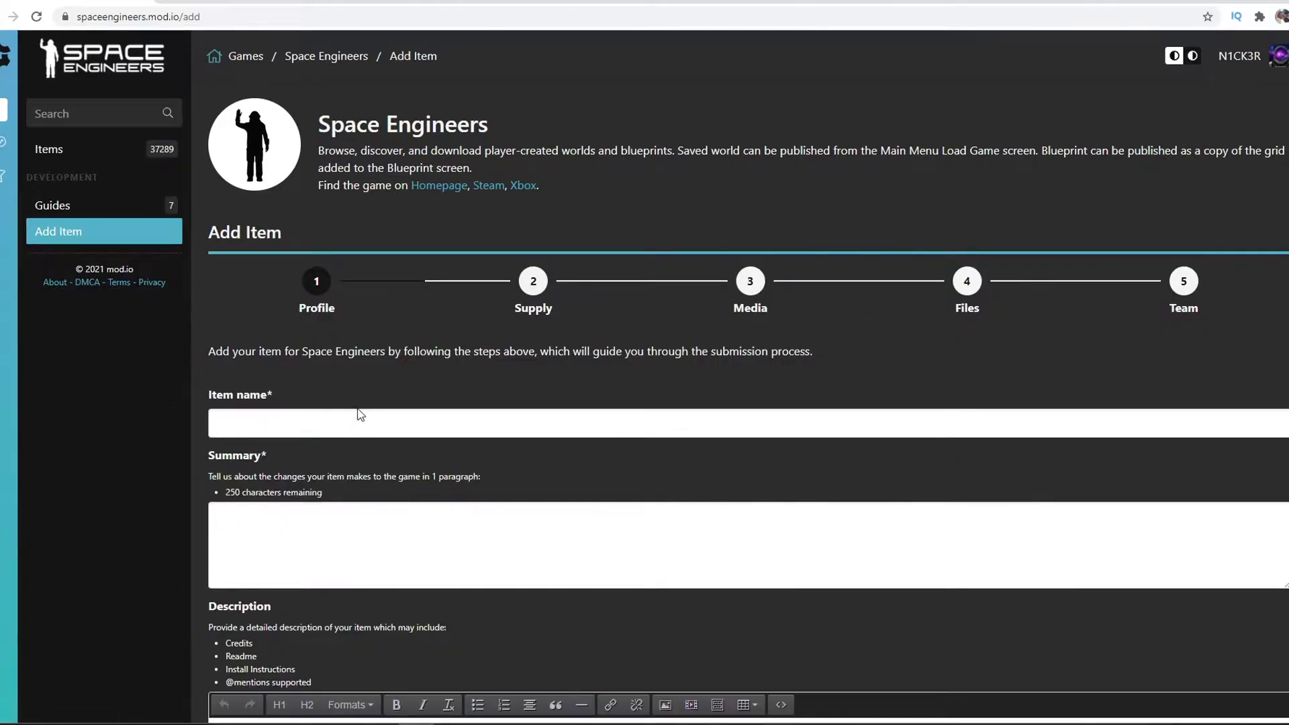
scroll(443, 302, down, 3)
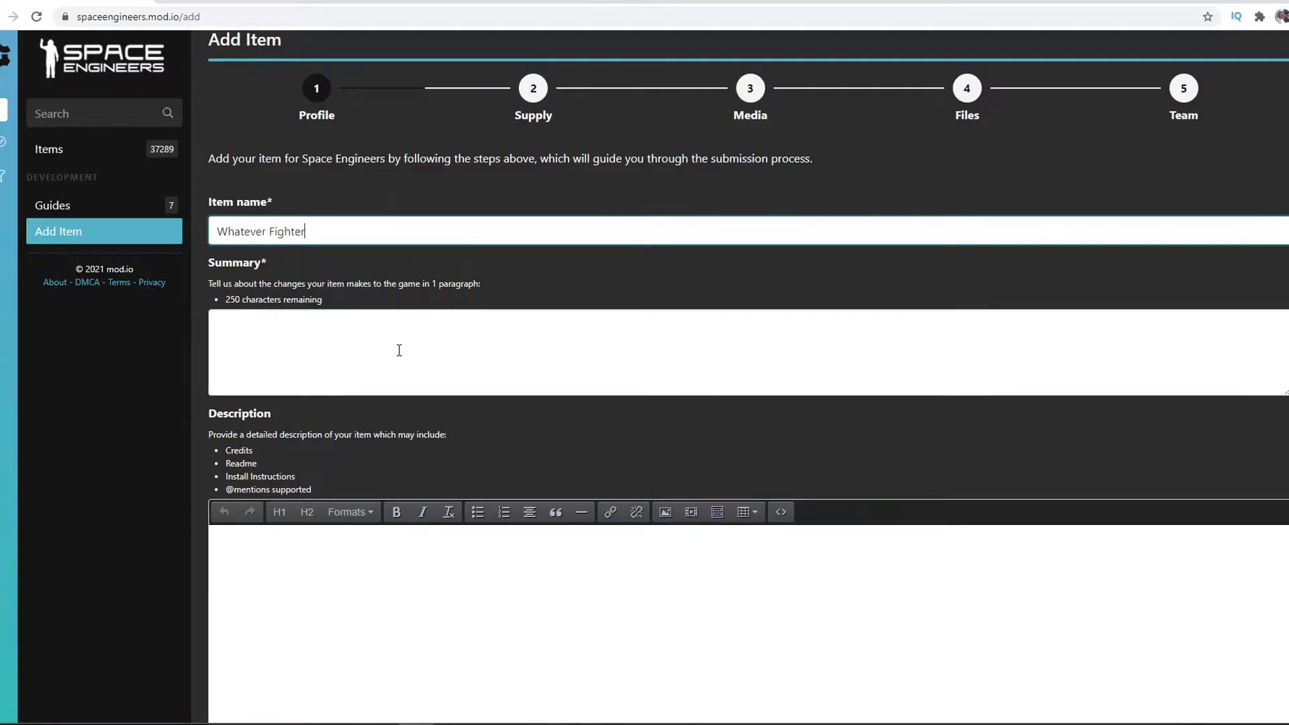
click(376, 345)
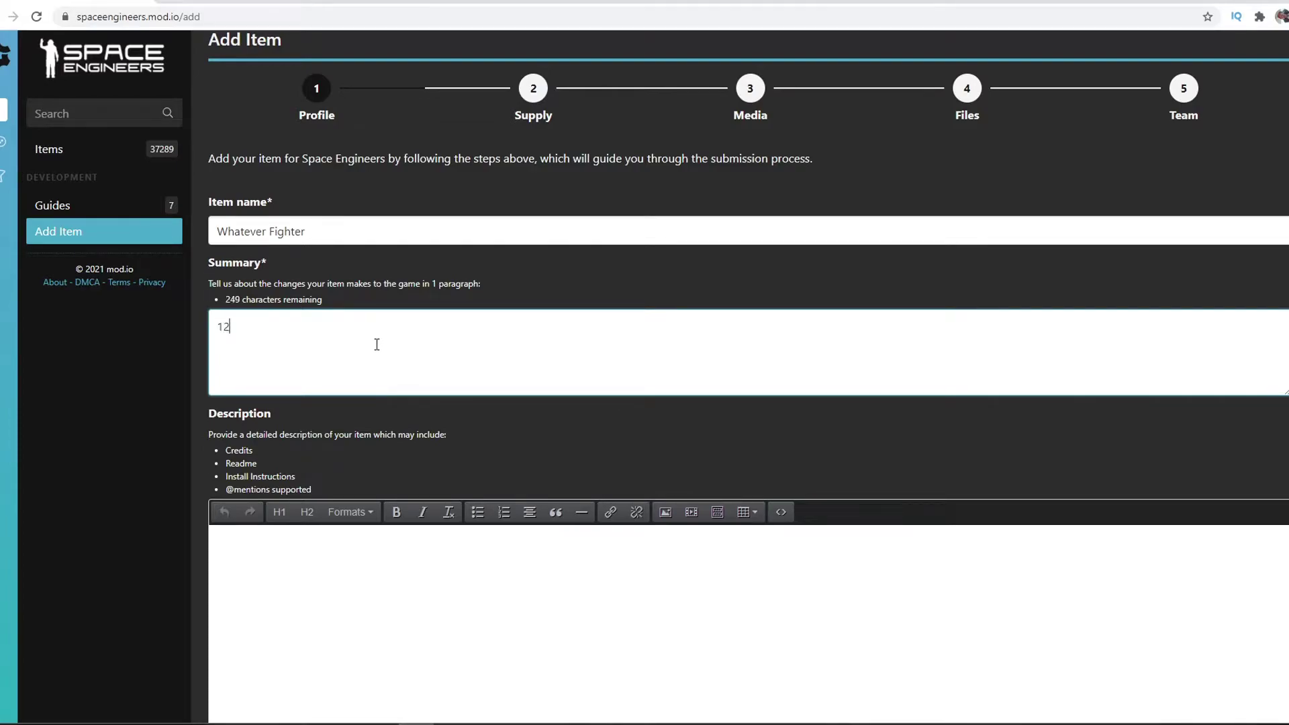
click(299, 496)
scroll(329, 329, down, 2)
click(235, 411)
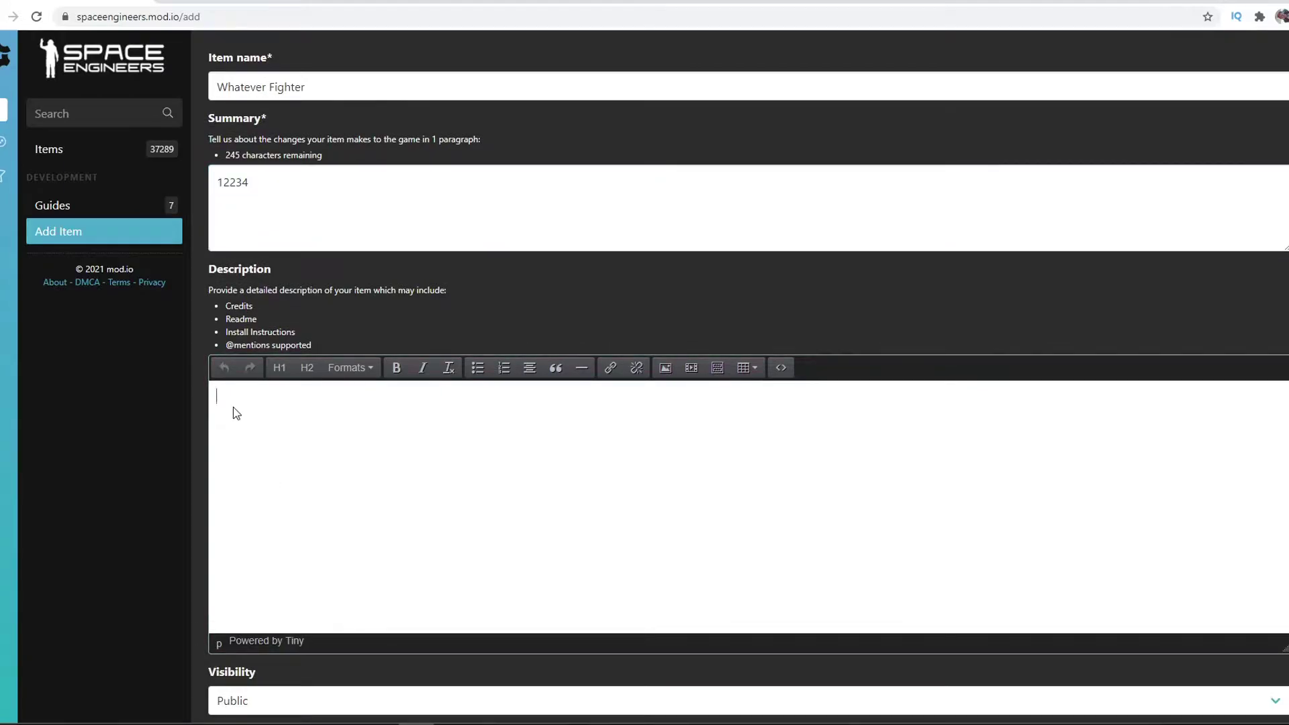
Add a screenshot from the computer as the item's preview image.
scroll(410, 420, down, 5)
scroll(326, 592, down, 5)
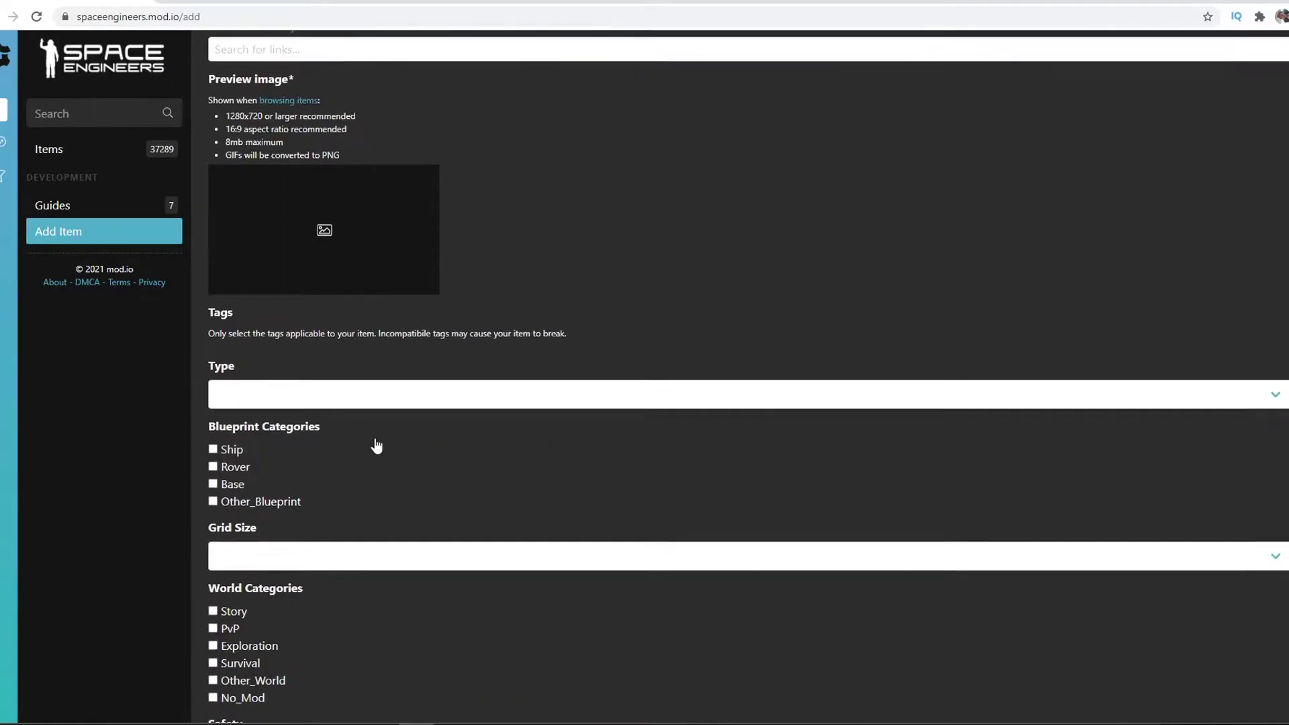
click(287, 221)
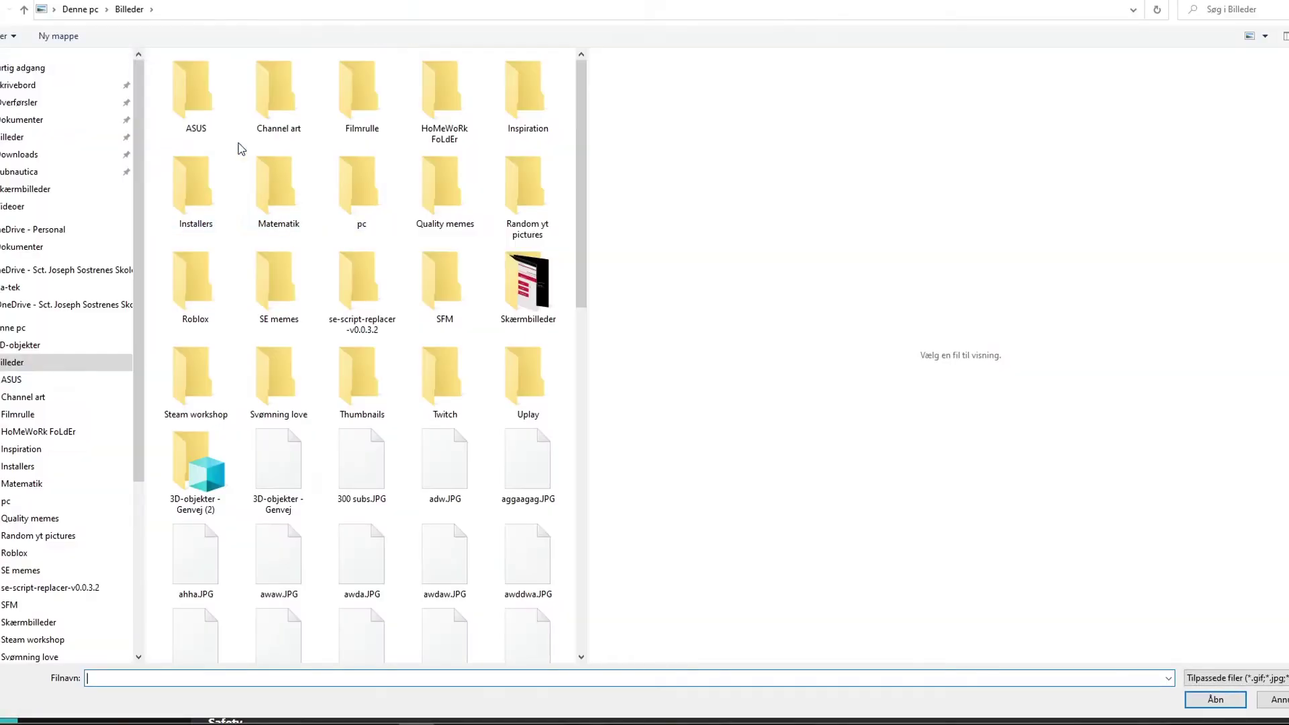
scroll(314, 411, down, 10)
scroll(335, 436, up, 10)
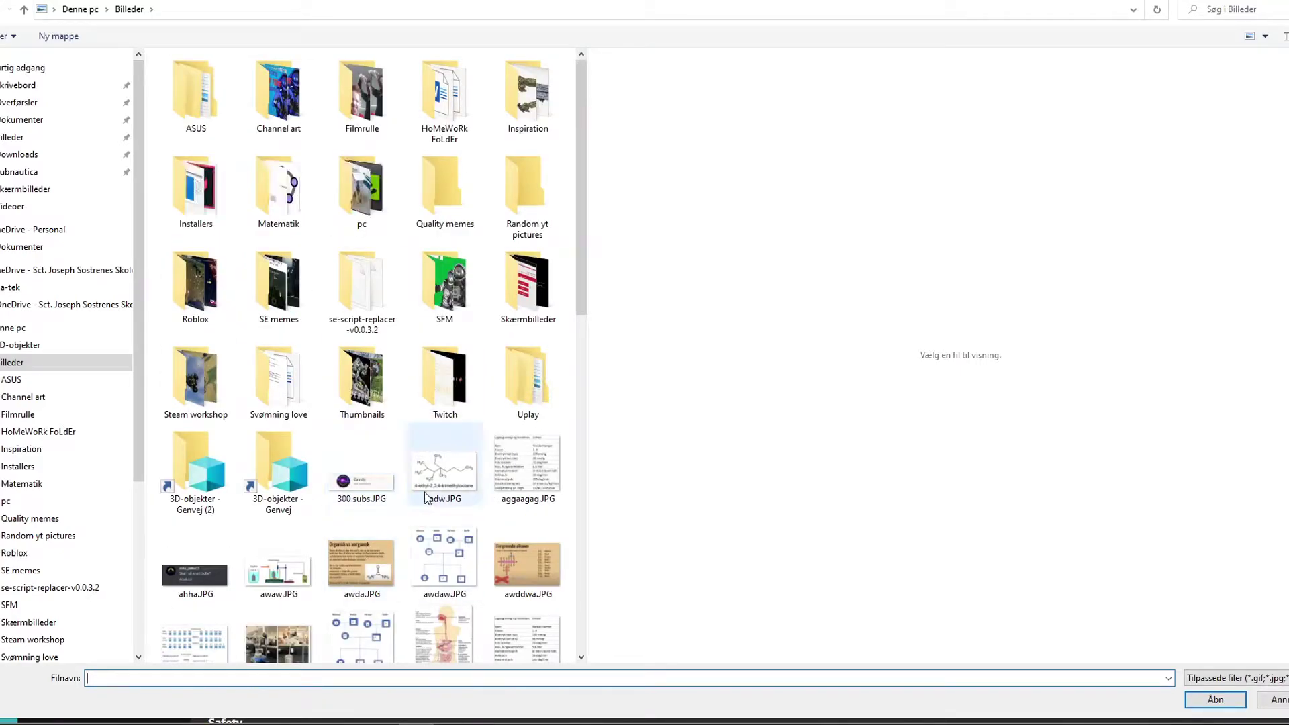
click(26, 68)
key(Escape)
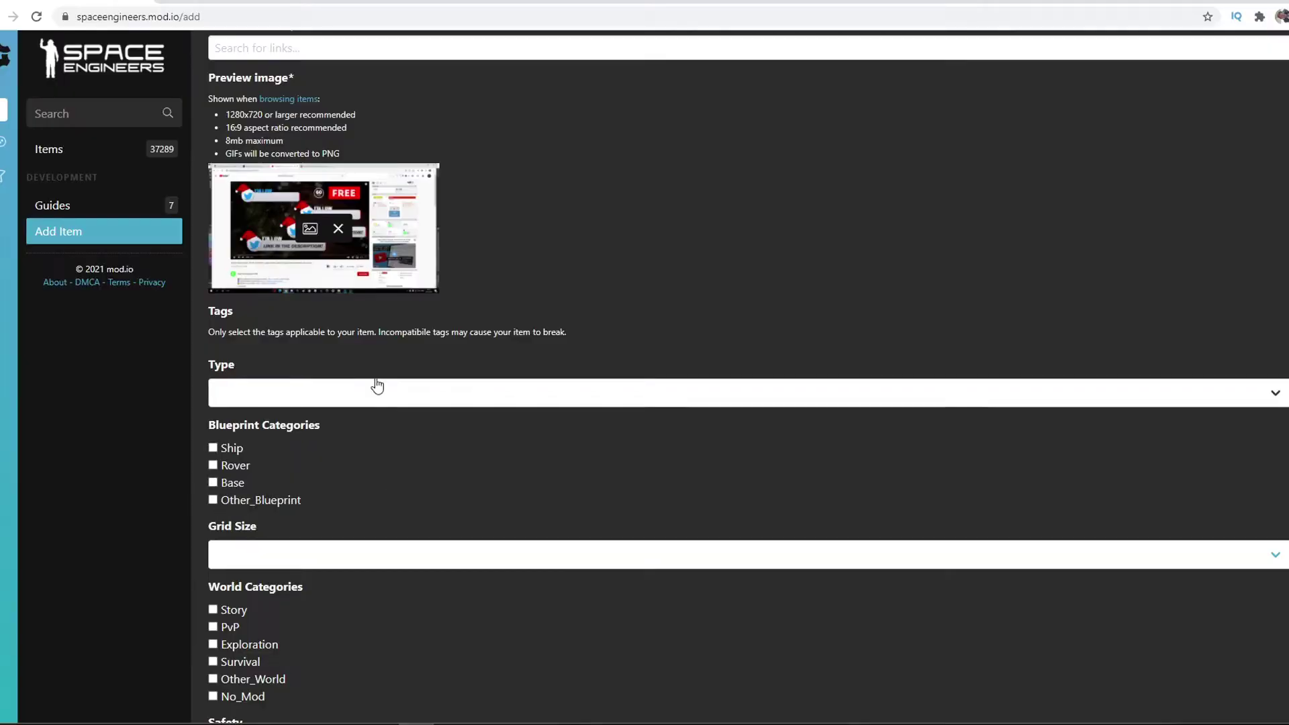
Set the item's Type tag to Blueprint.
scroll(447, 396, down, 4)
click(282, 101)
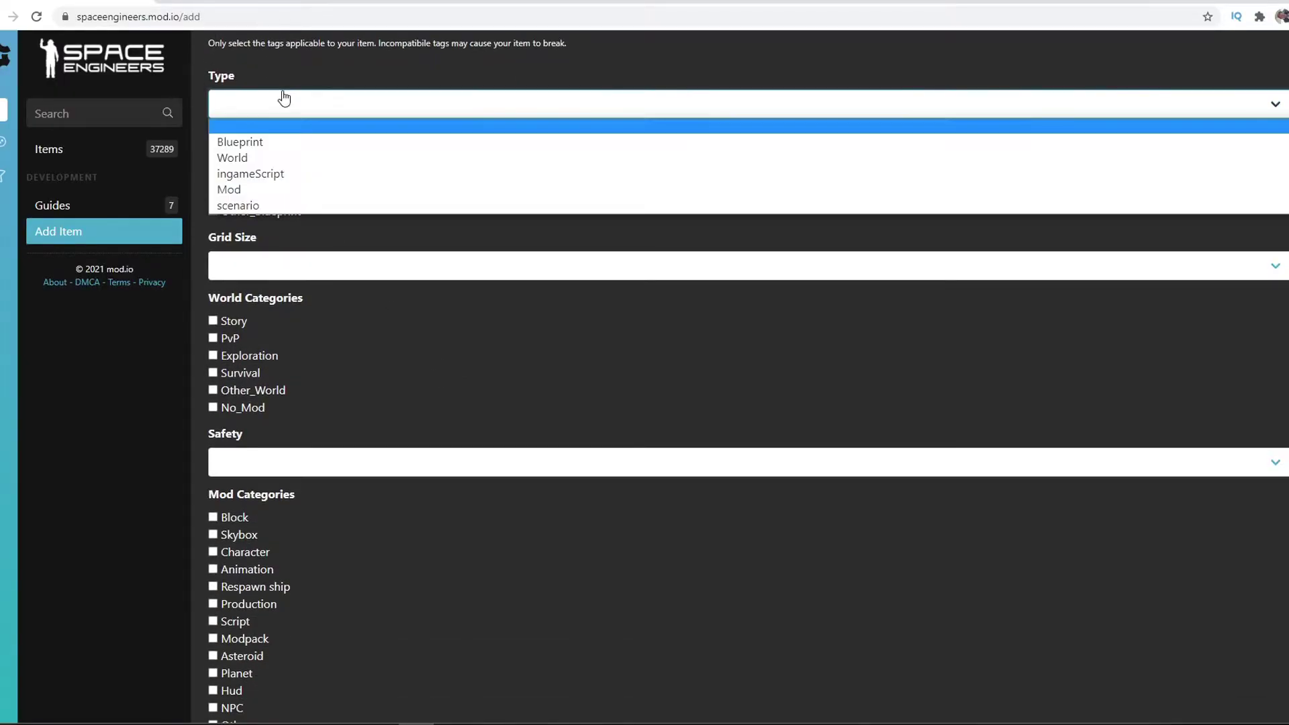
click(287, 137)
Look through the available Grid Size and Safety options without choosing any.
click(335, 269)
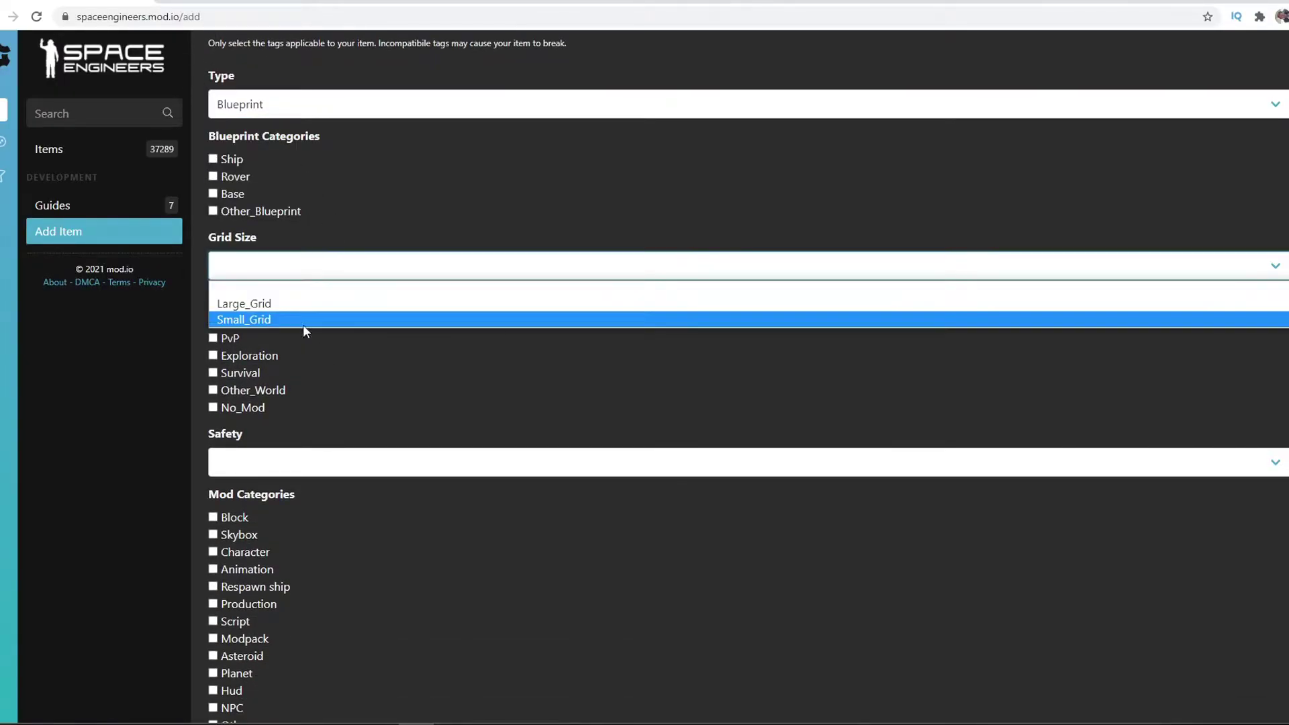
click(470, 466)
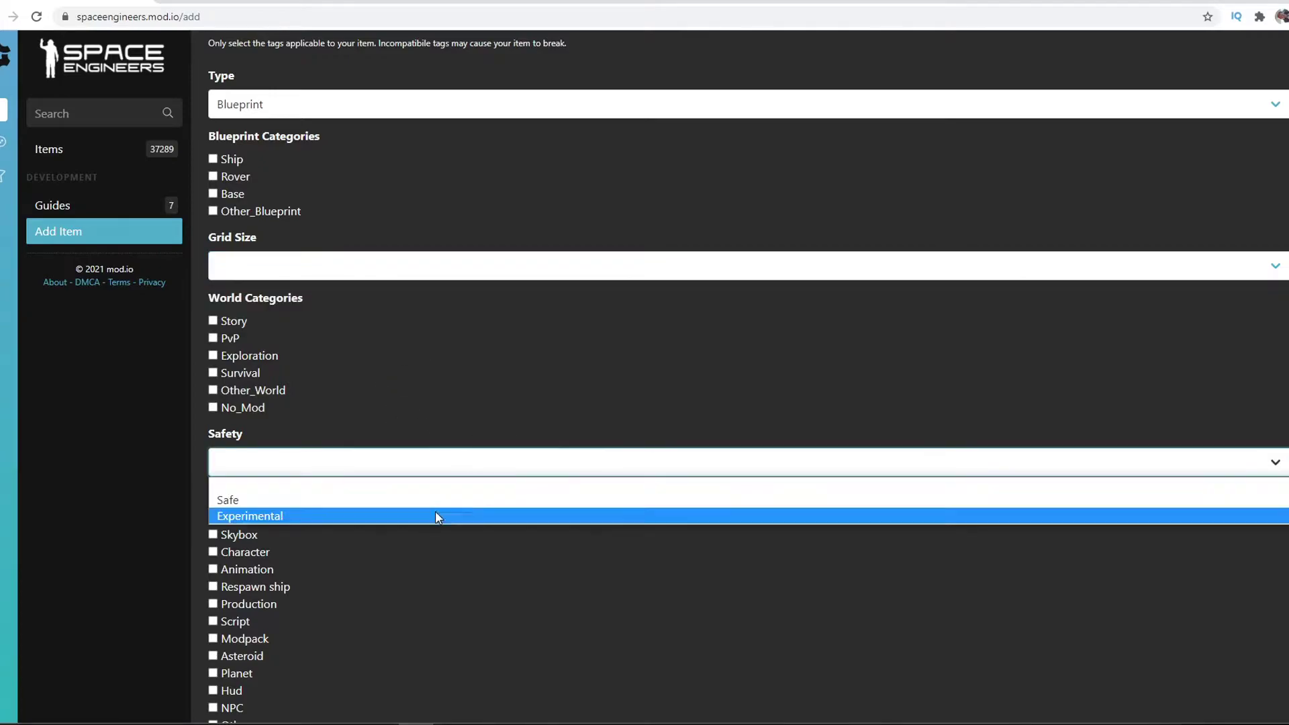
click(472, 590)
Save the item's profile and update its supply settings to reach the Media stage.
scroll(557, 605, down, 3)
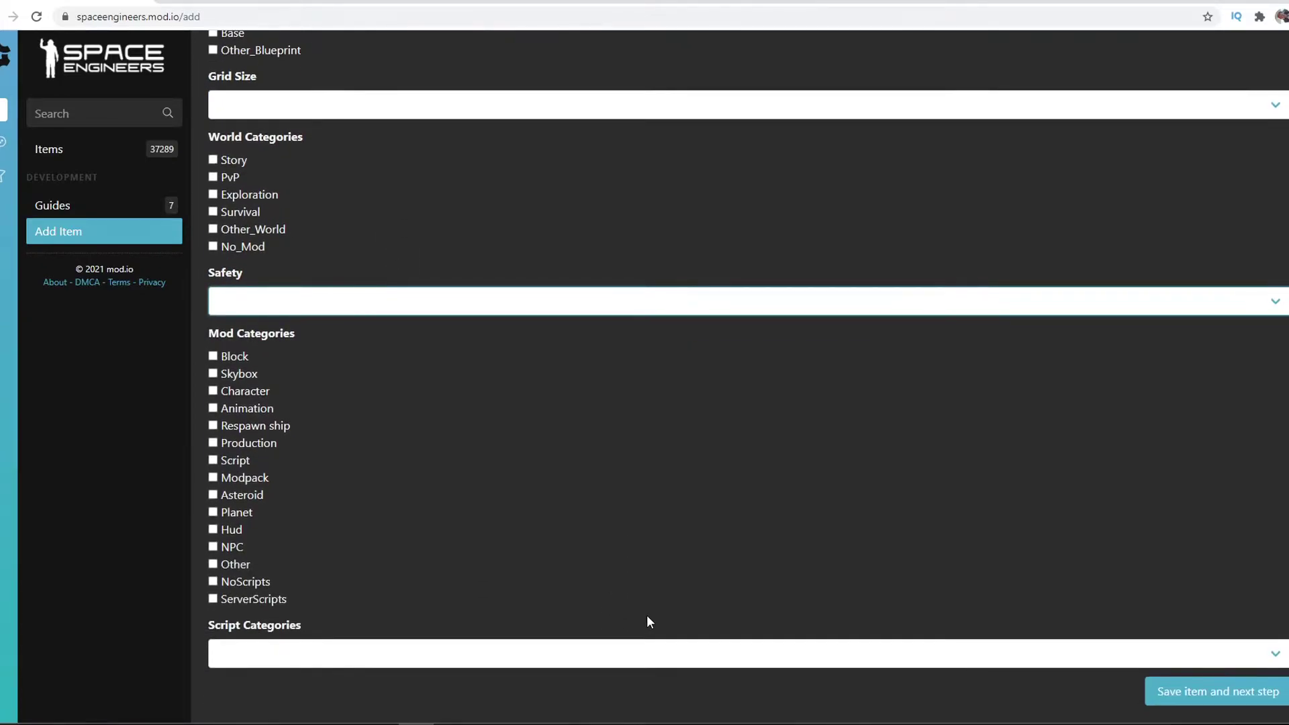
click(1240, 700)
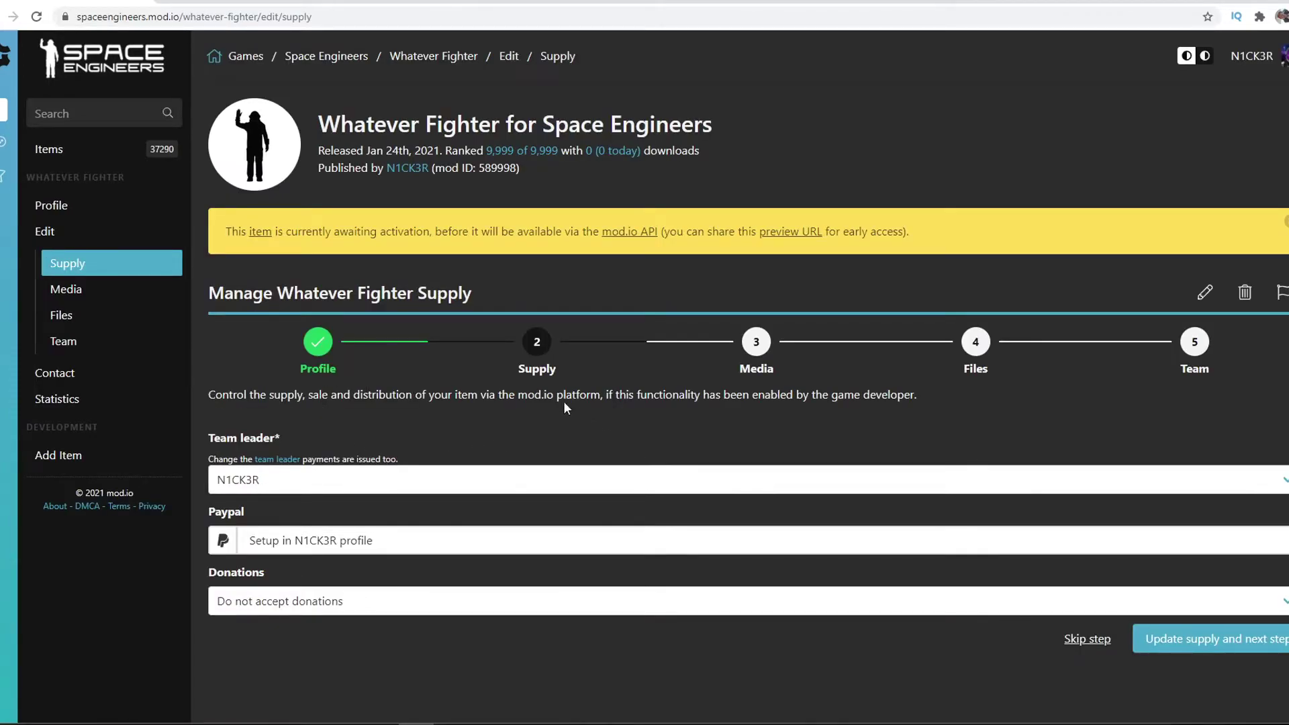
click(1163, 645)
Try selecting the images from AnyConv.com__download (13).png through download-_12_.png in the Steam workshop folder for the item's media gallery.
scroll(655, 473, down, 2)
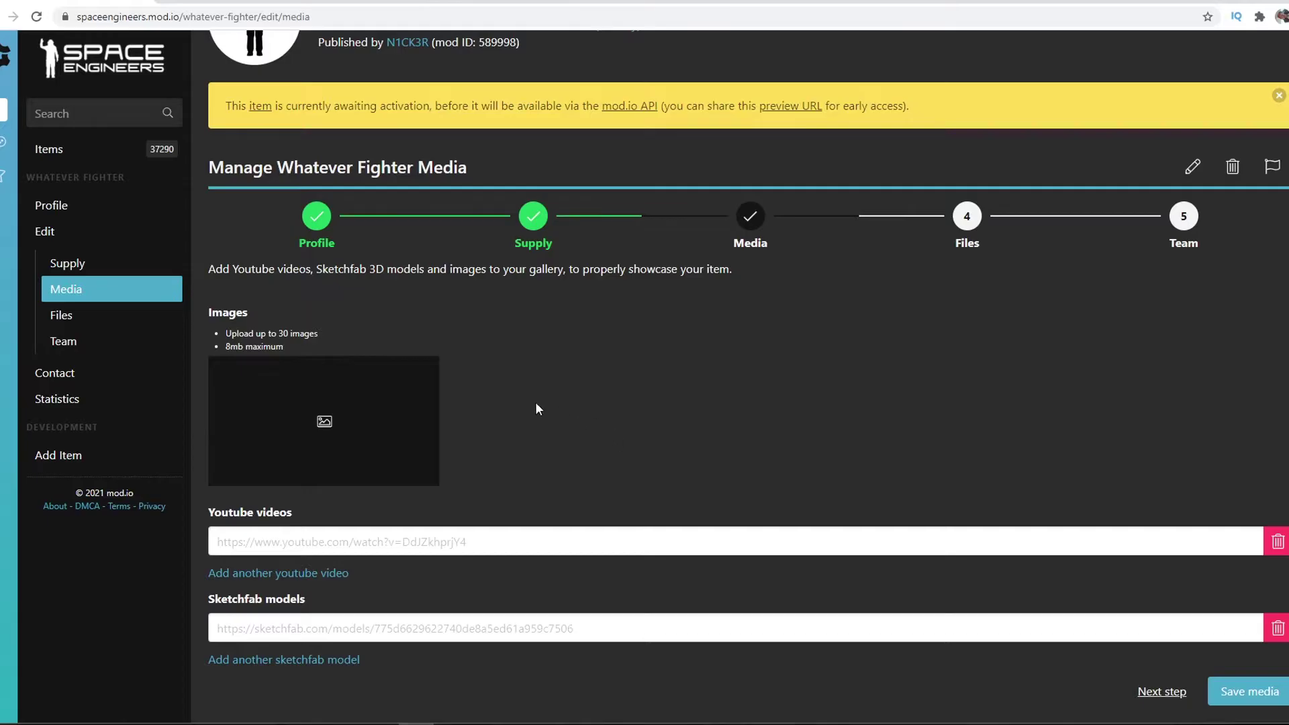
click(351, 414)
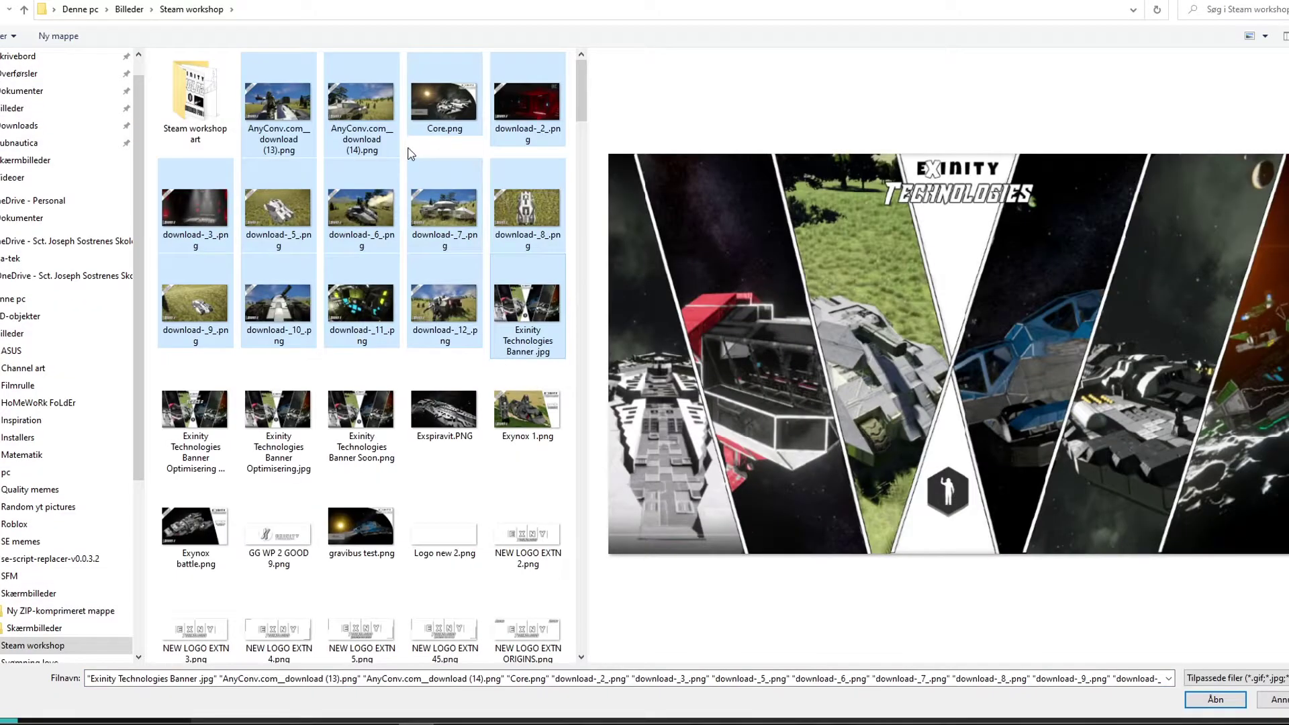
click(408, 168)
click(269, 134)
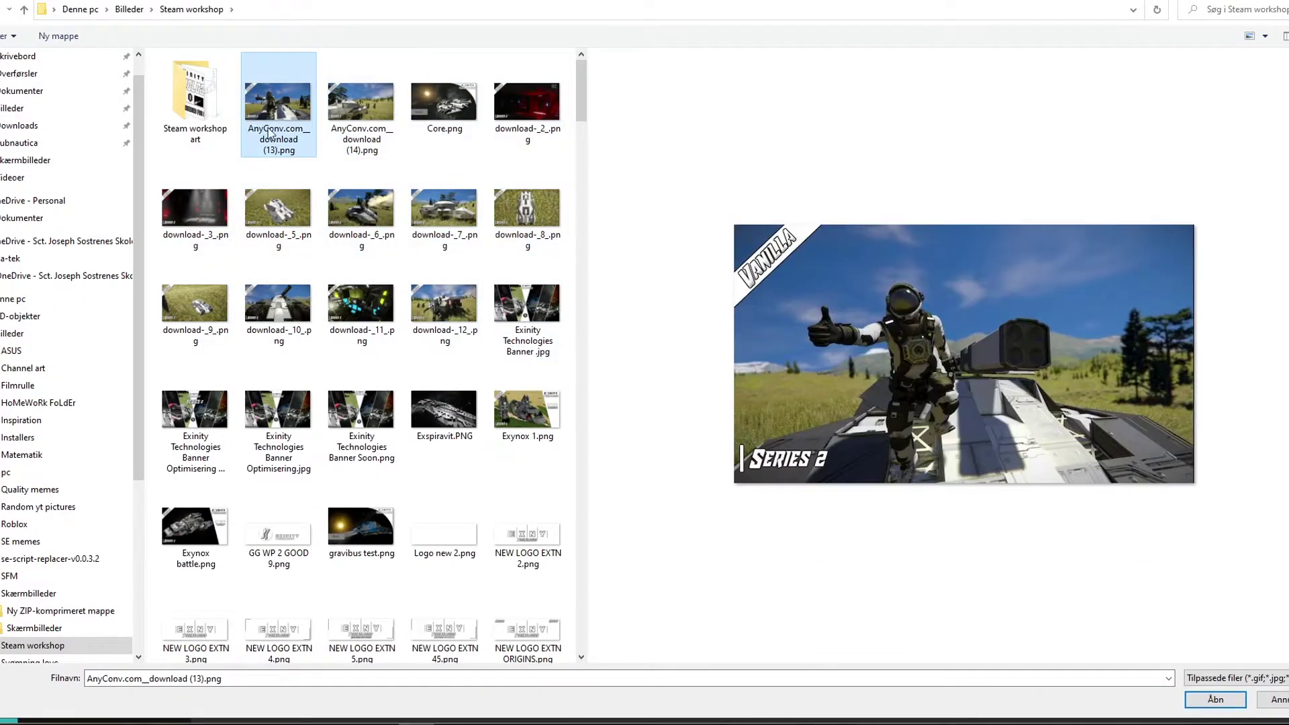
shift+click(435, 298)
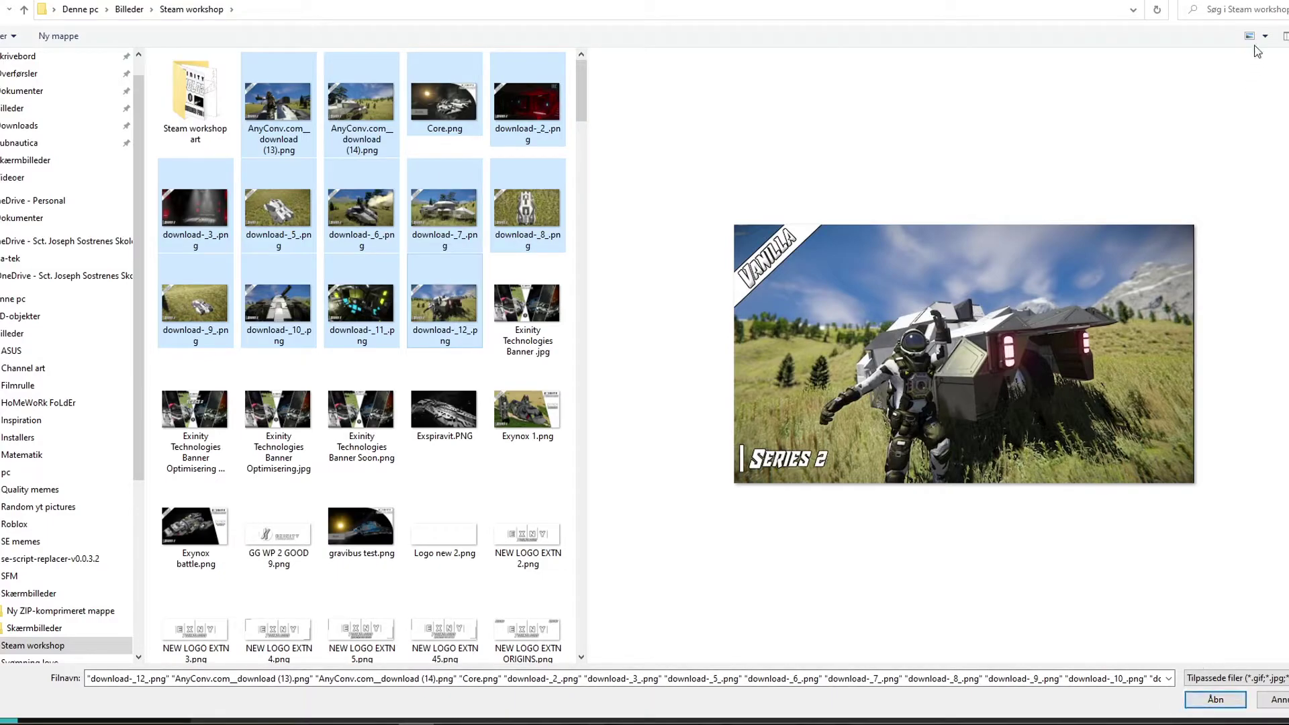
key(Return)
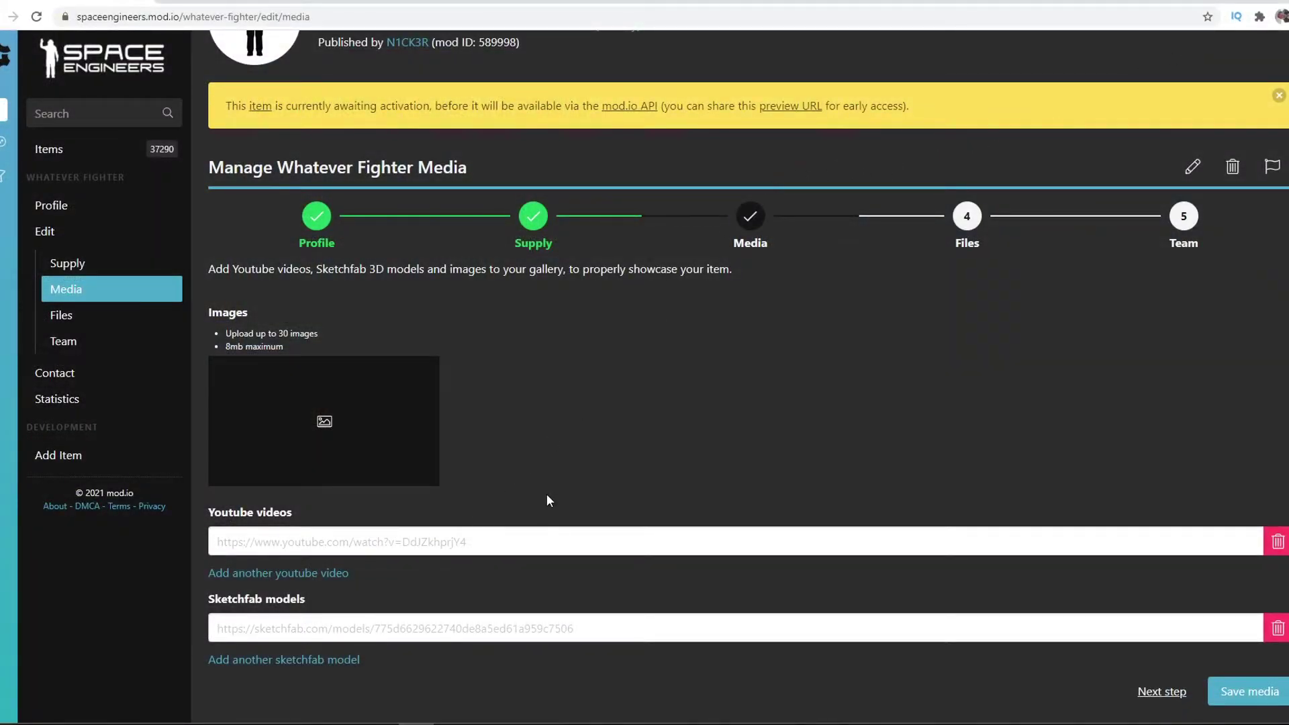
Proceed from the Media stage to the Files stage without adding any YouTube video or Sketchfab model.
click(247, 535)
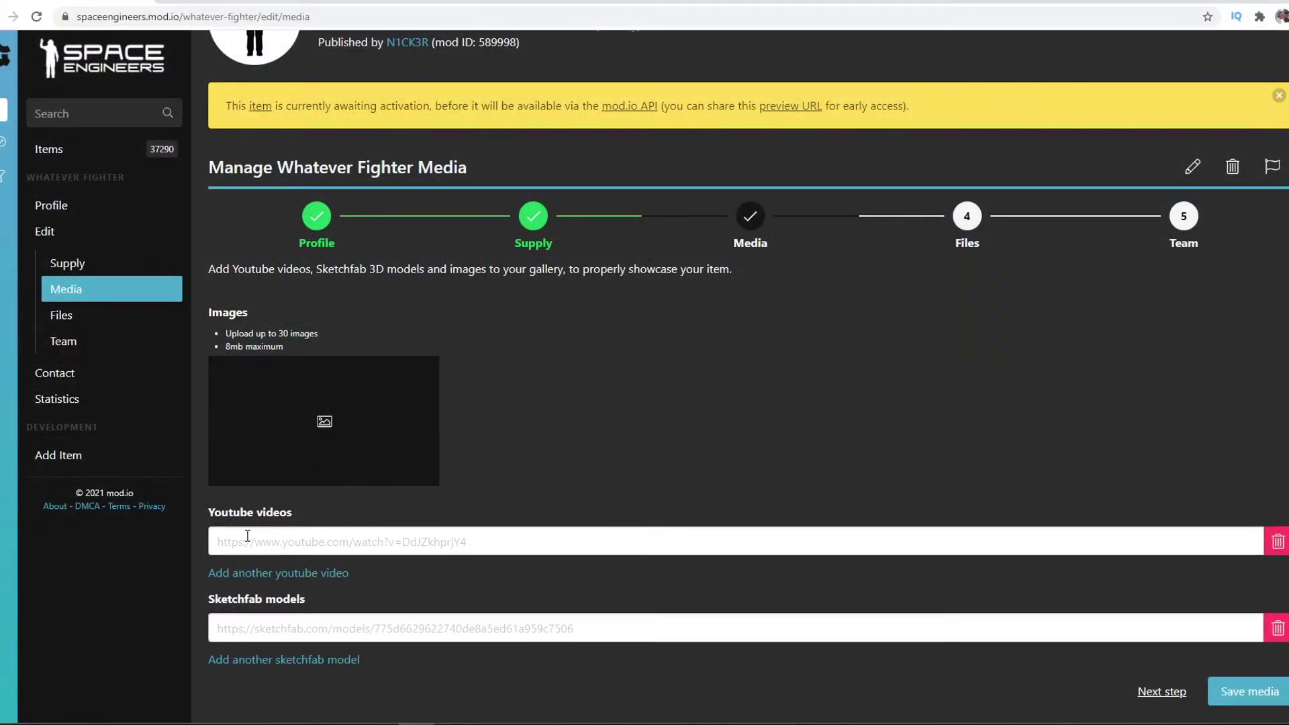
click(1160, 692)
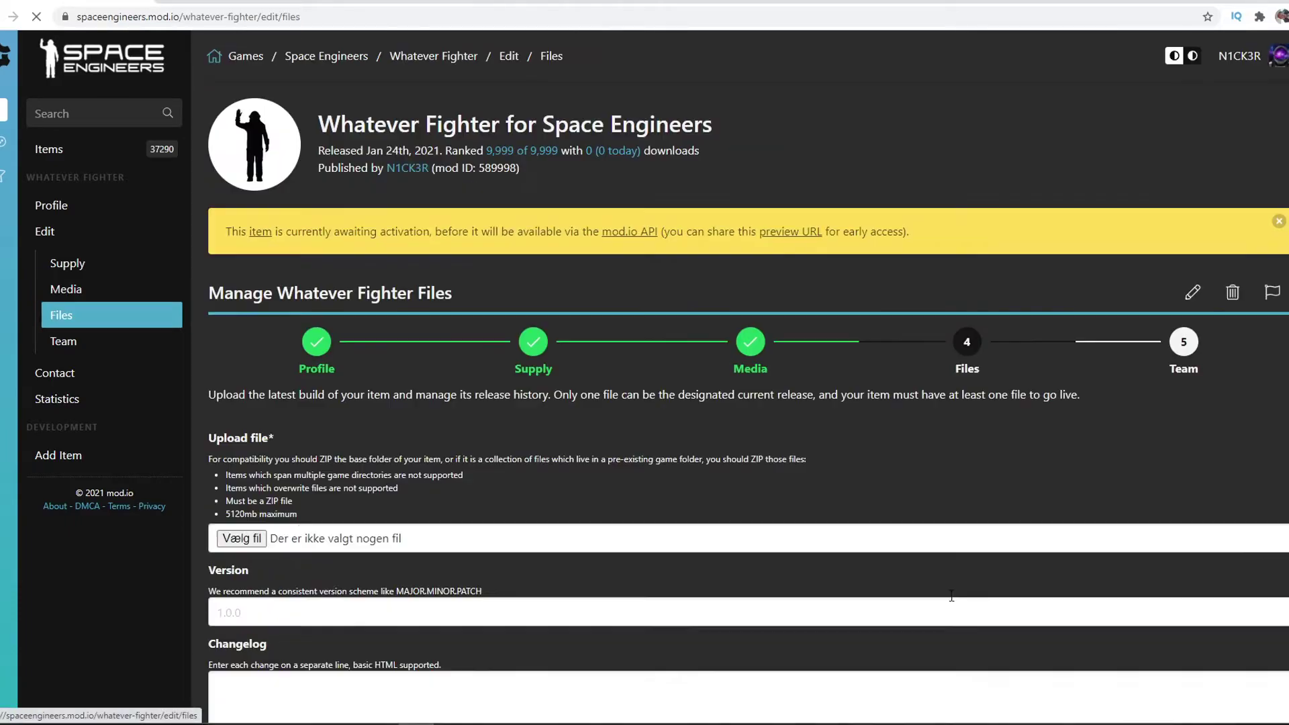
scroll(596, 488, down, 1)
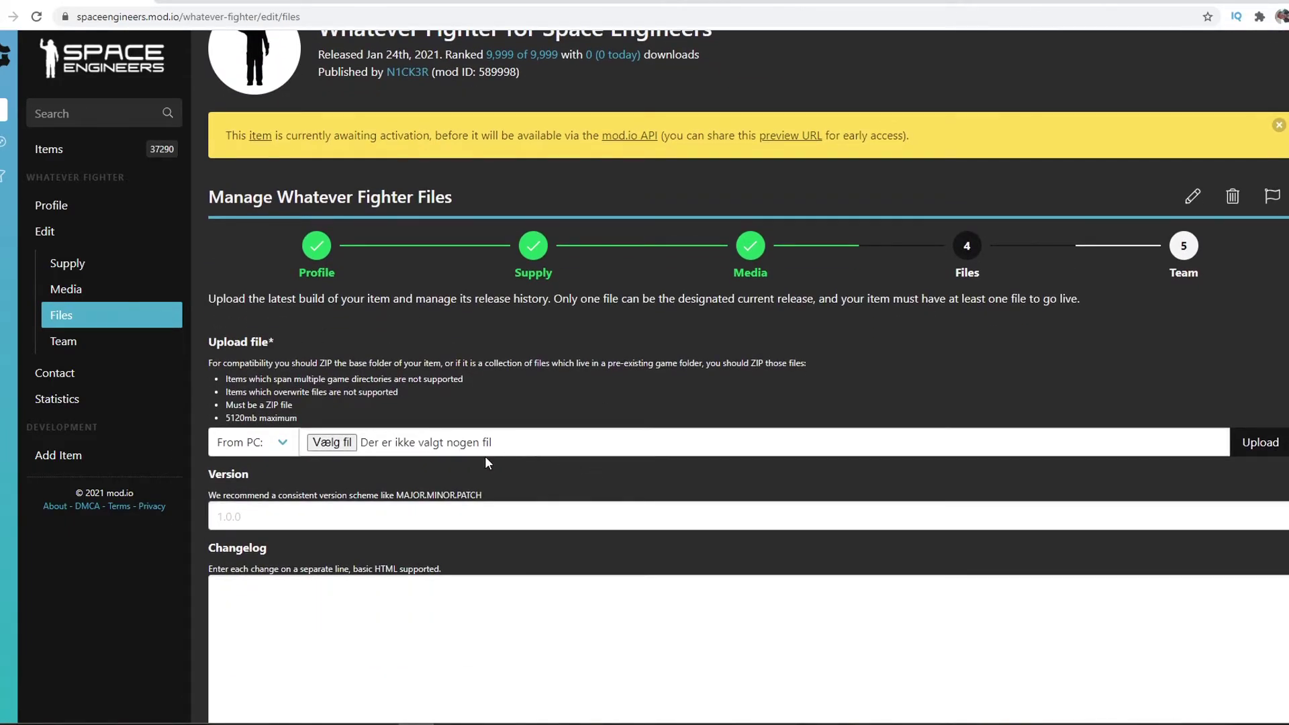
scroll(416, 473, down, 2)
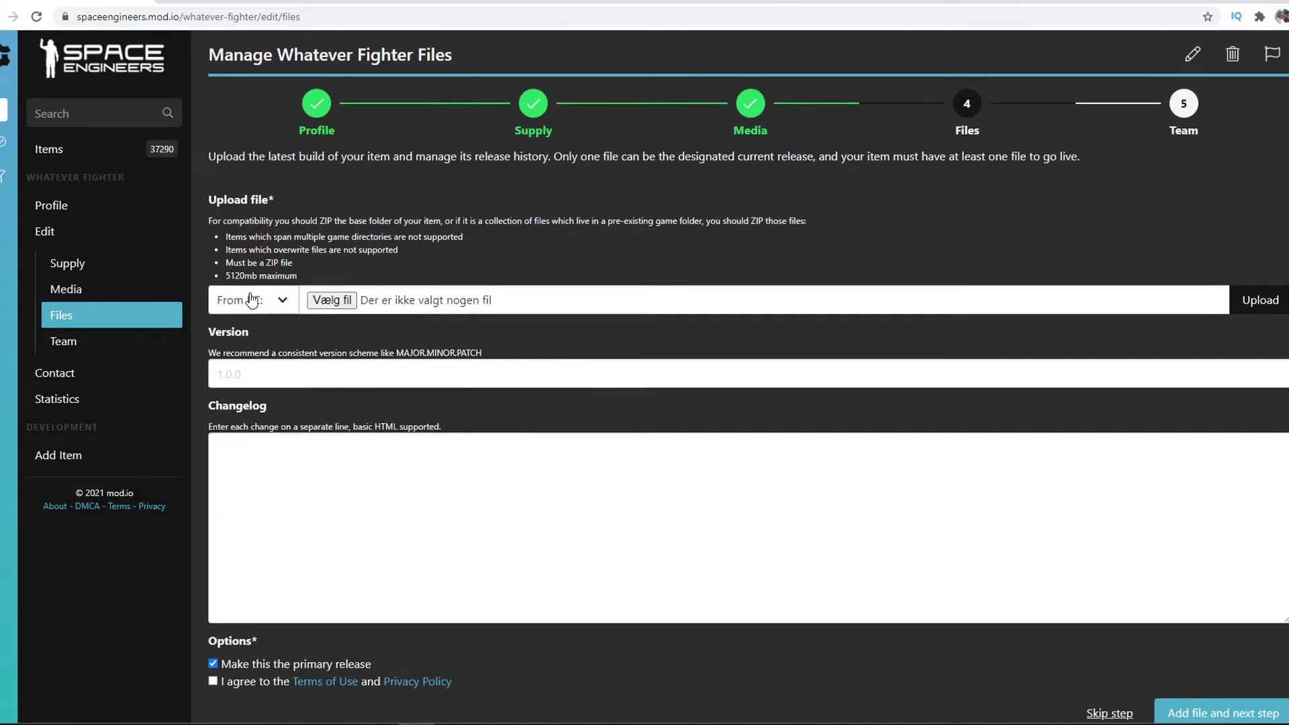
scroll(336, 436, up, 2)
Start choosing the item's upload file from the PC and go to the %appdata%/spaceengineers folder.
click(340, 443)
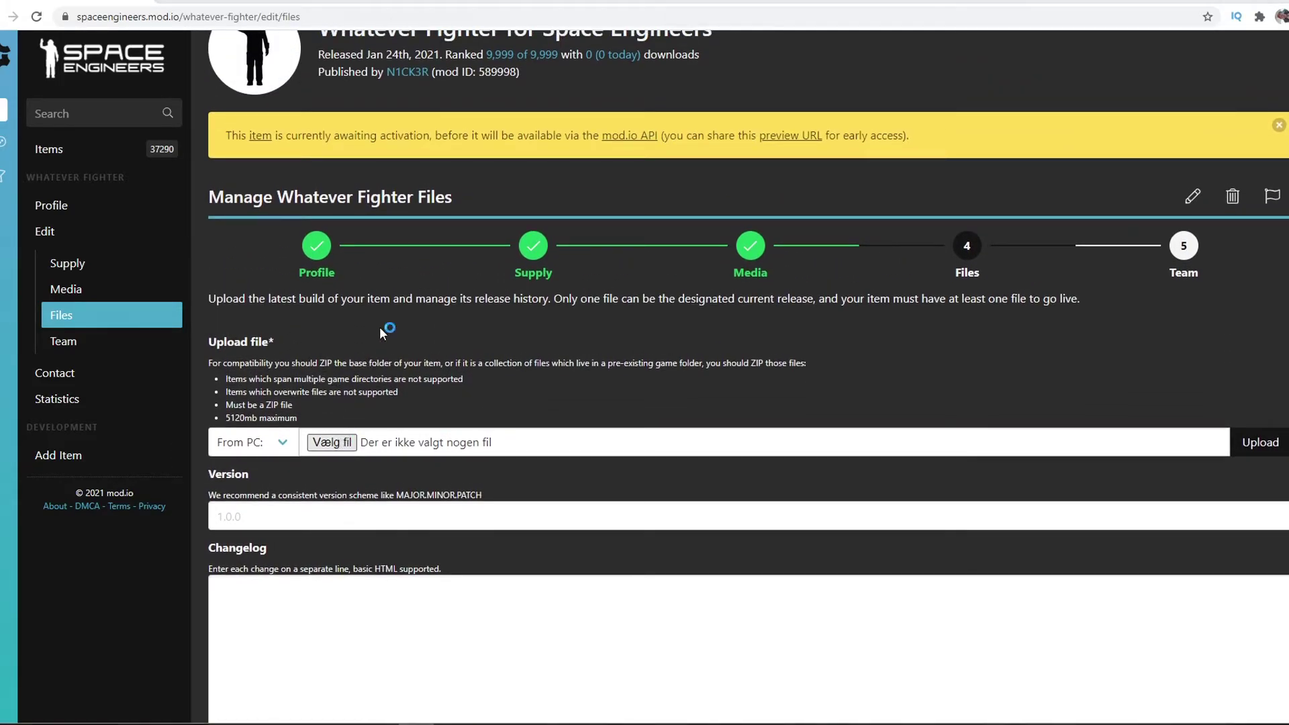
click(248, 10)
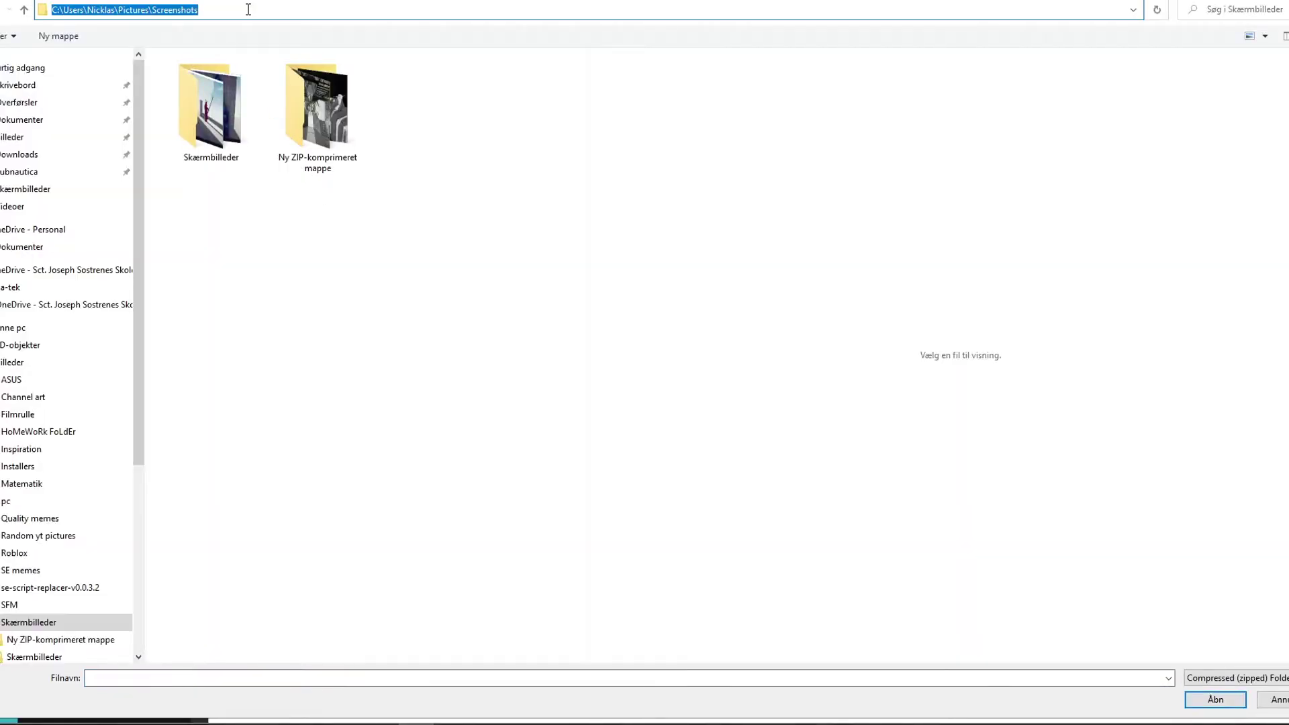
text(%appdata%/spac)
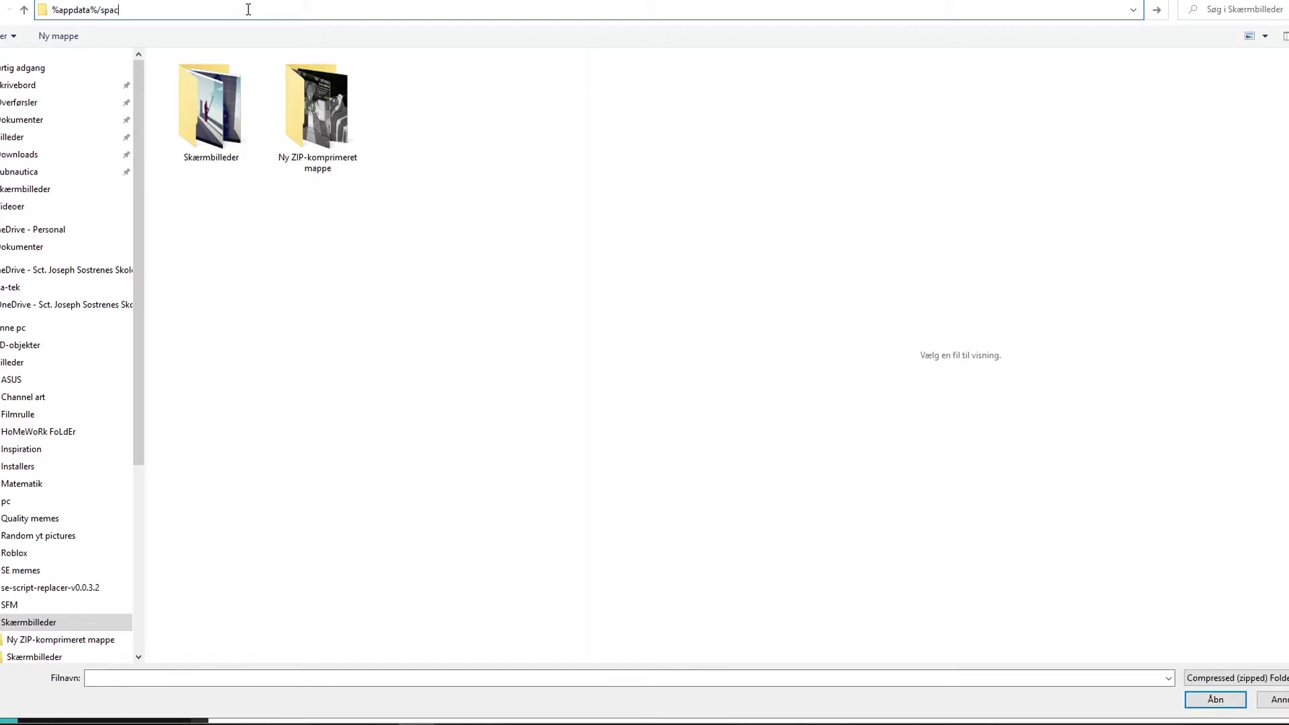
text(eengineers)
key(Return)
Choose How to upload to mod.io.zip from the 2 W1NG Prototype _2 folder under Blueprints > local as the item's file.
double_click(201, 78)
double_click(242, 78)
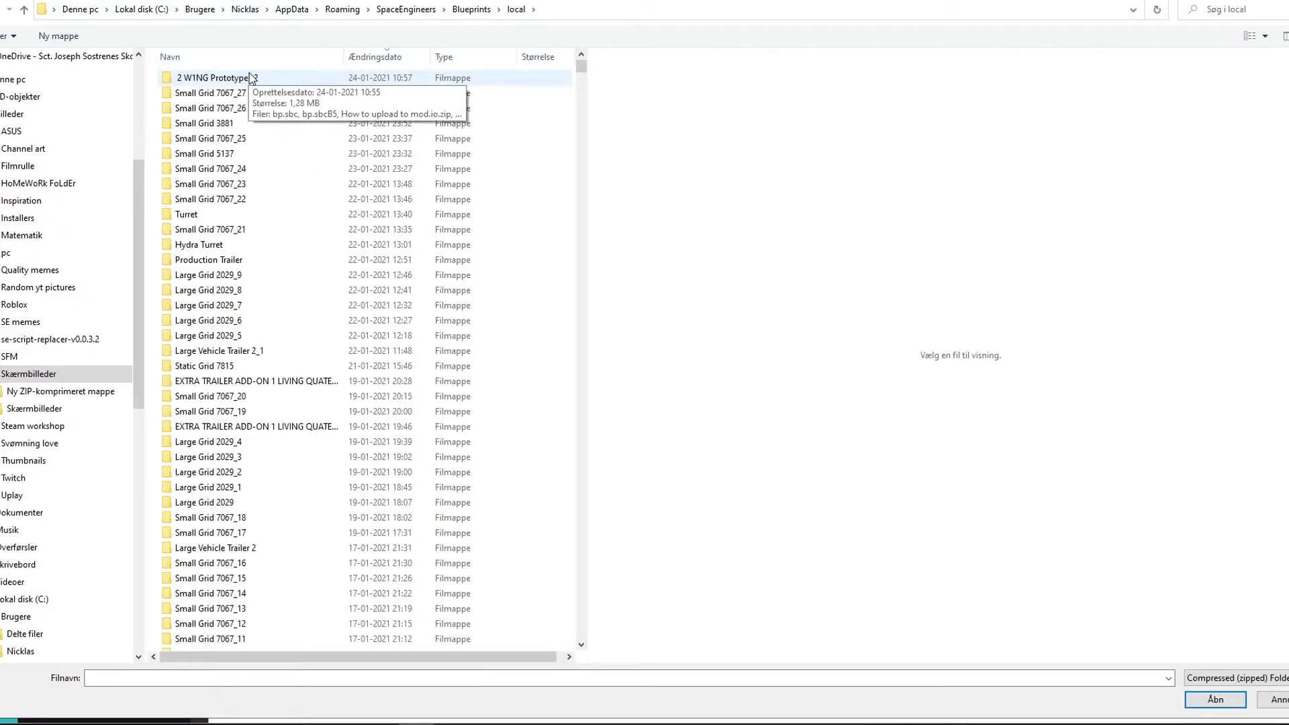
double_click(251, 78)
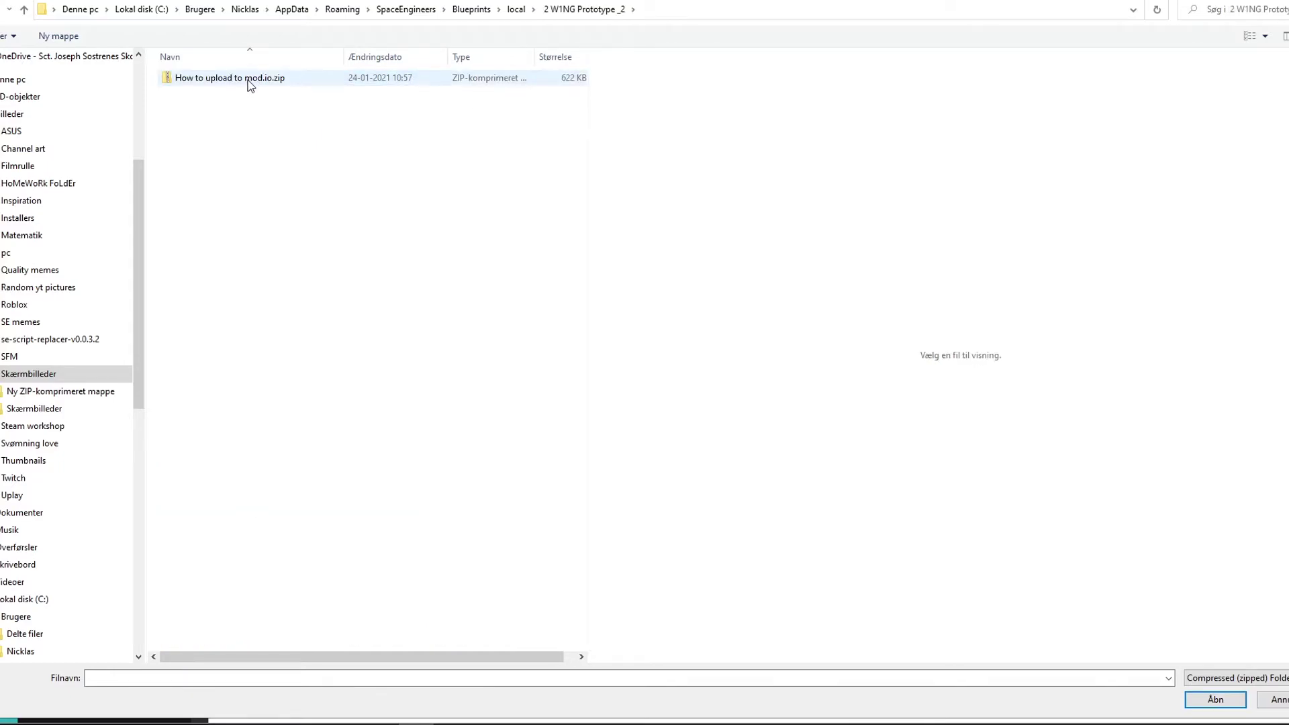
click(250, 78)
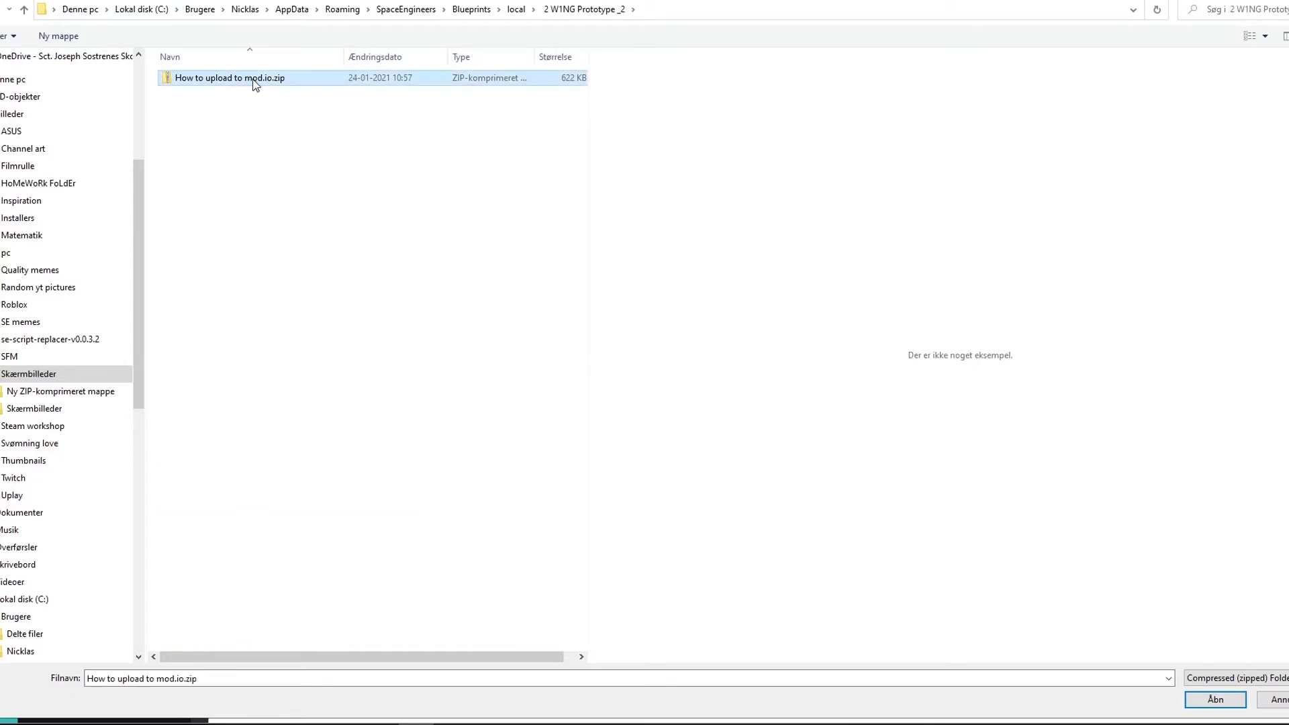
click(1221, 701)
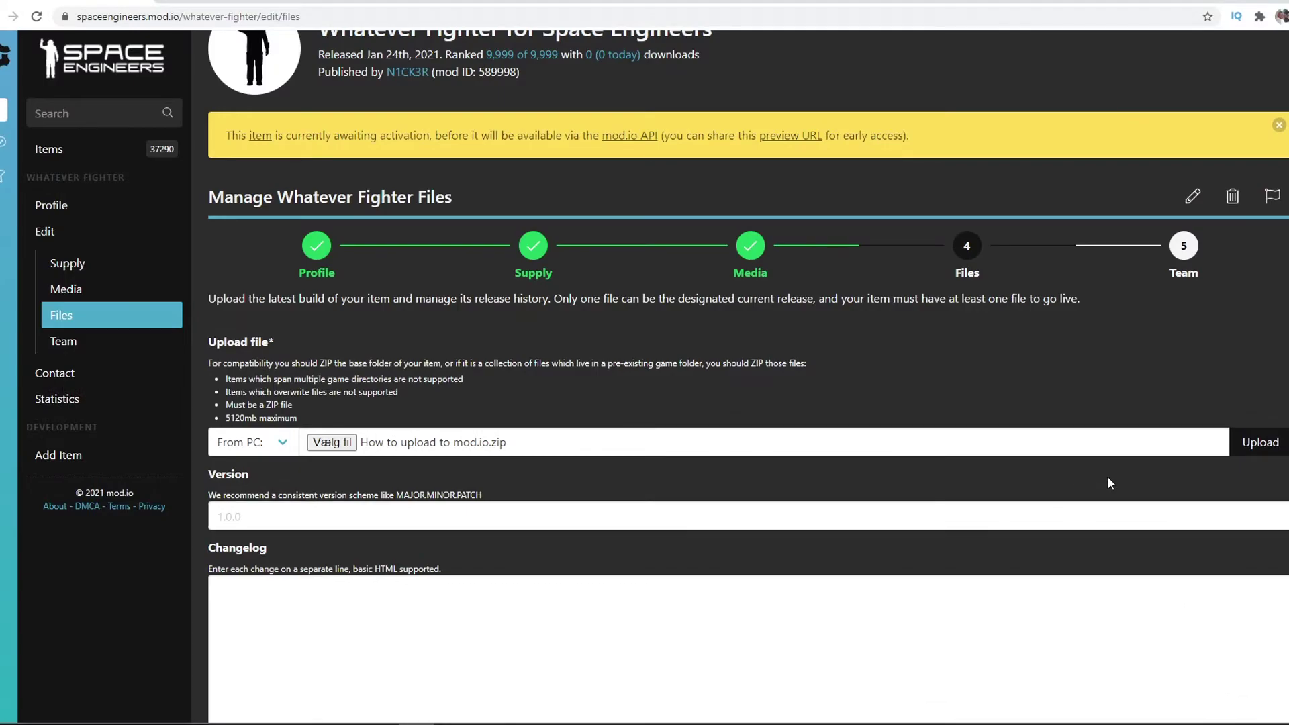
Upload the chosen ZIP file and add it to Whatever Fighter as the primary release, leaving version and changelog empty.
scroll(1282, 465, down, 1)
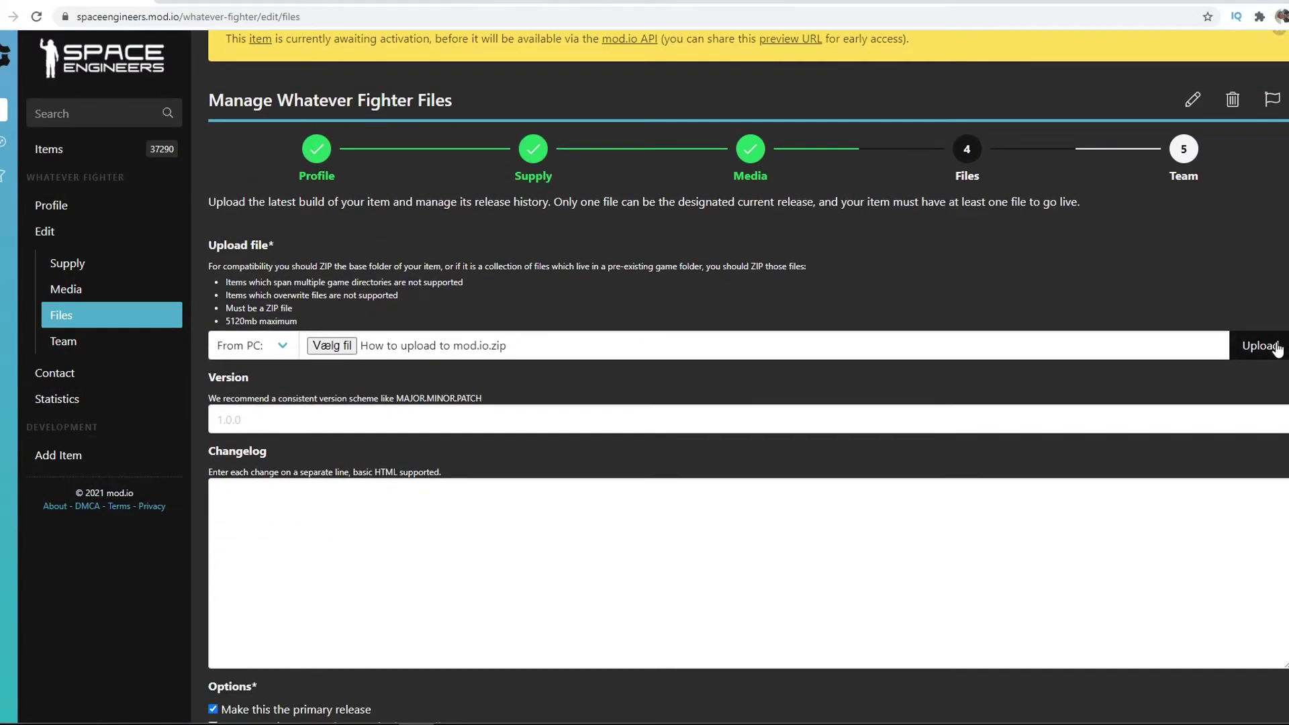
scroll(1204, 470, down, 1)
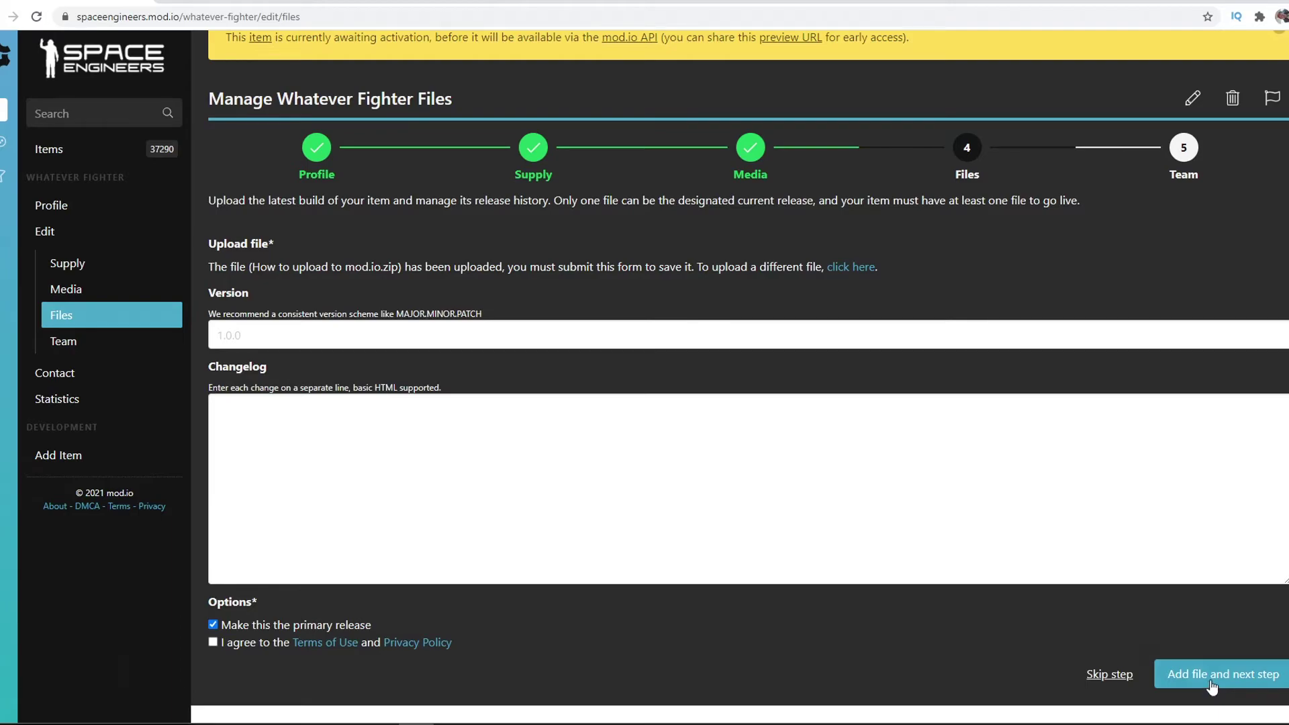
click(1212, 683)
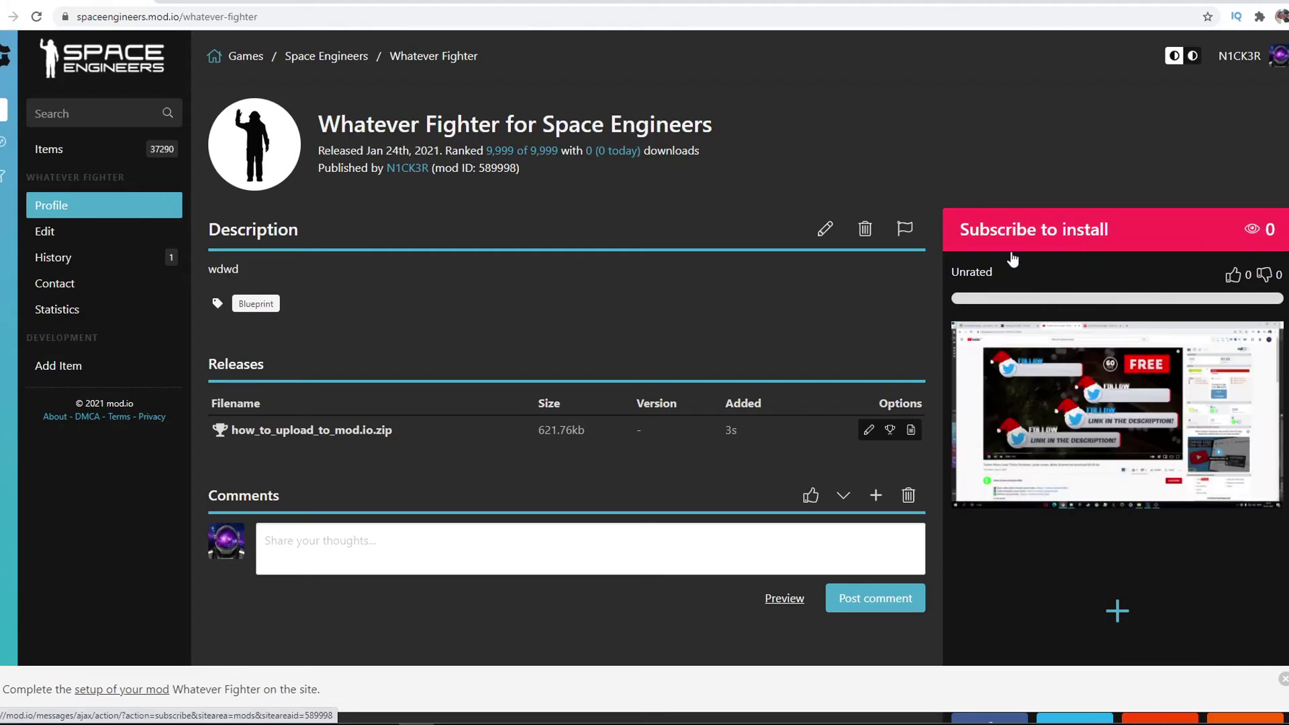
Look over the Whatever Fighter profile page with its description, release and media, and open the item's edit page.
scroll(682, 332, down, 2)
scroll(643, 302, up, 3)
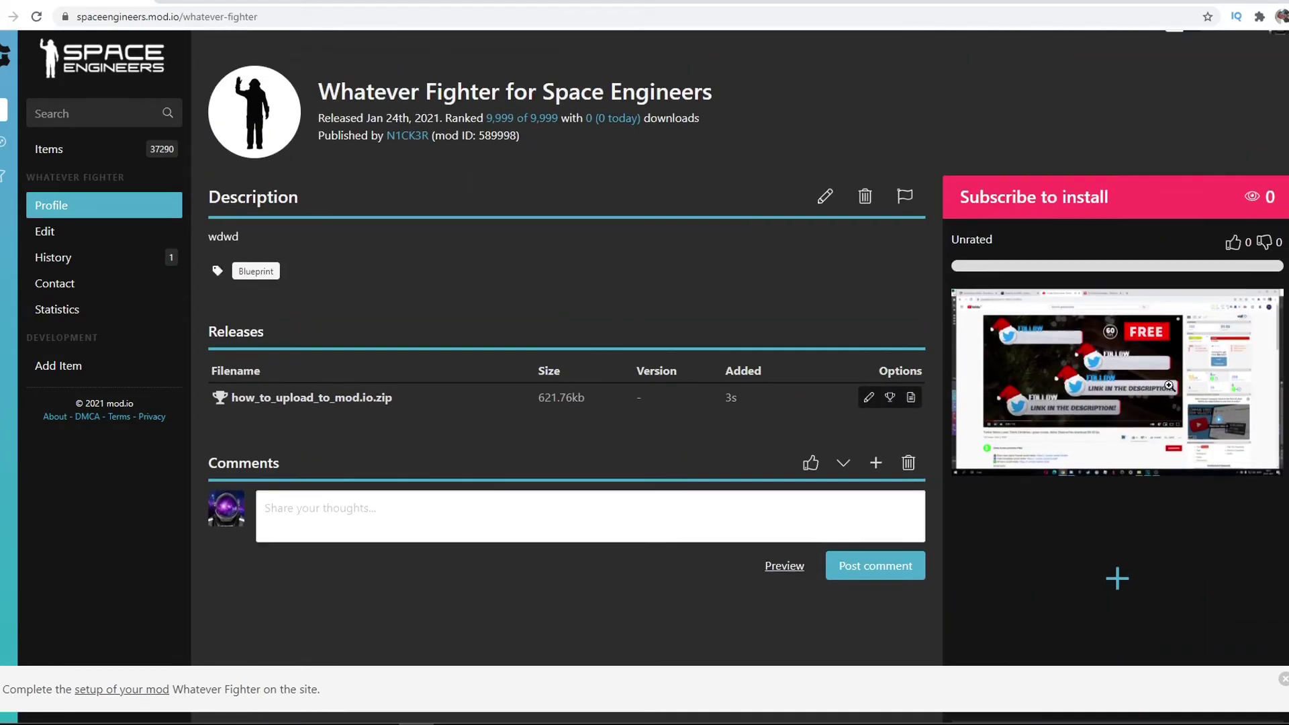
scroll(381, 288, down, 1)
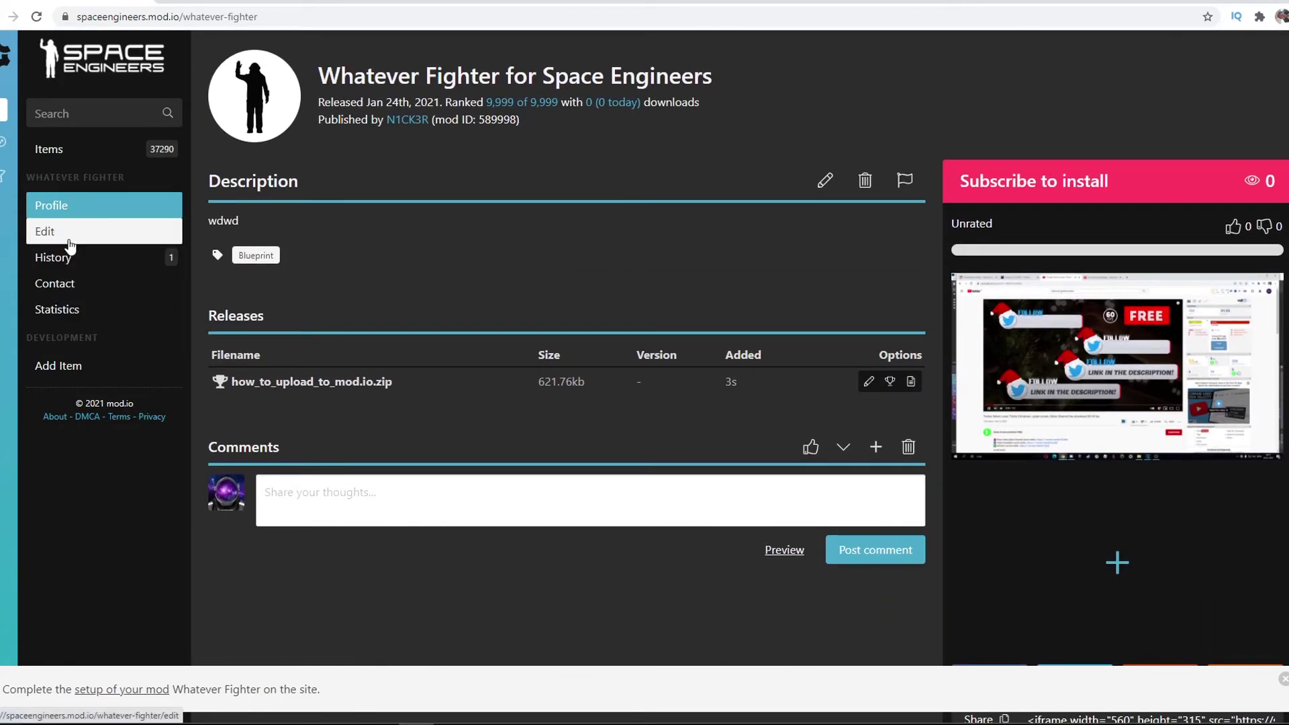
click(94, 231)
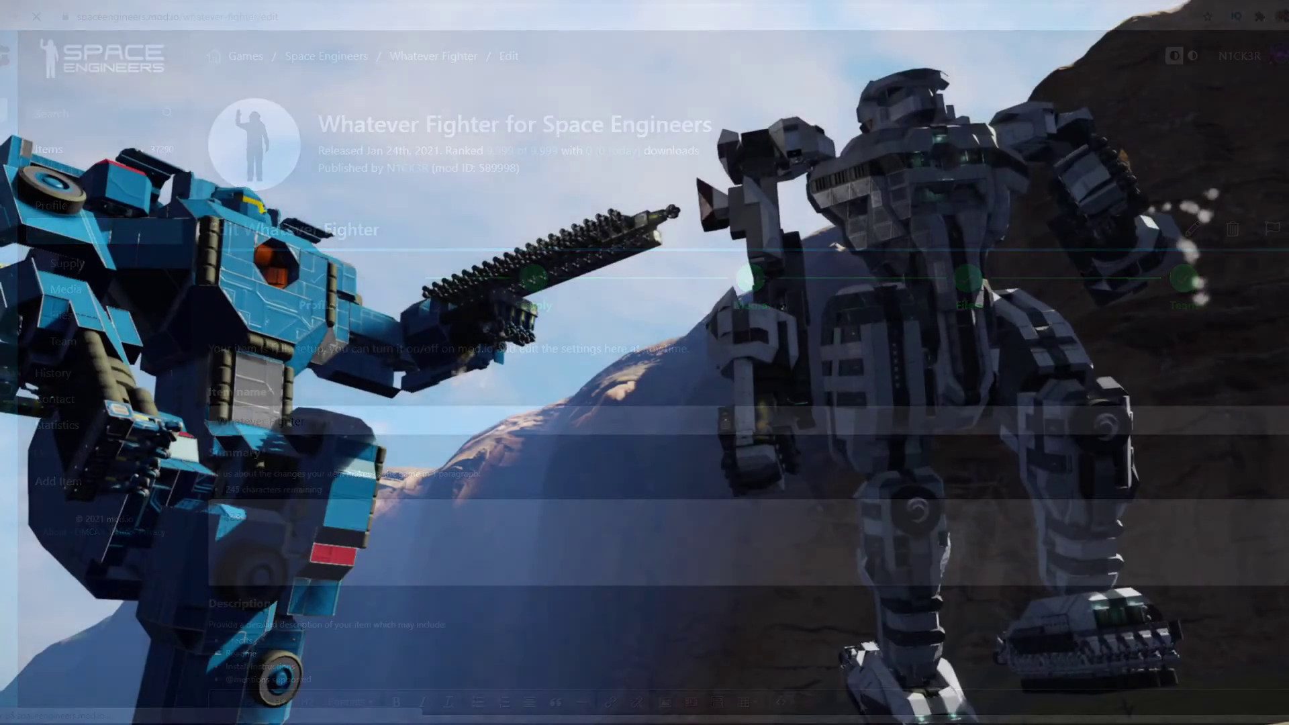